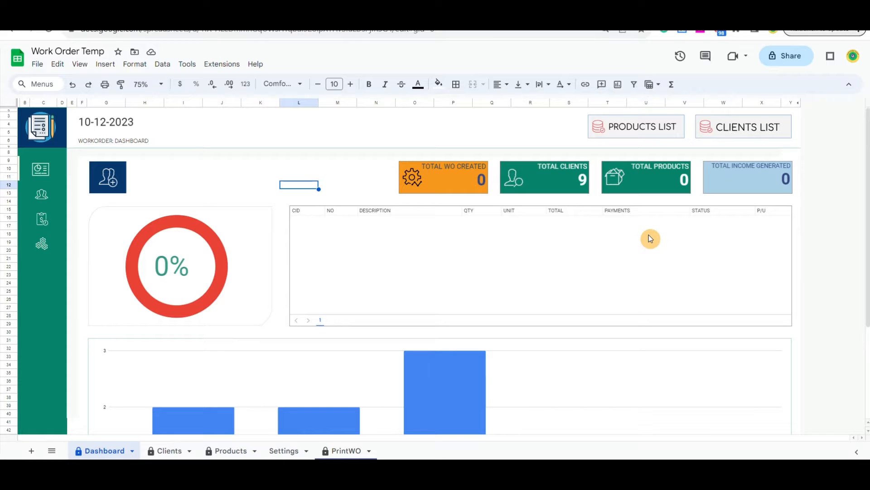
Examine the dashboard summary and company type chart, and preview the blank new client form.
scroll(648, 236, down, 3)
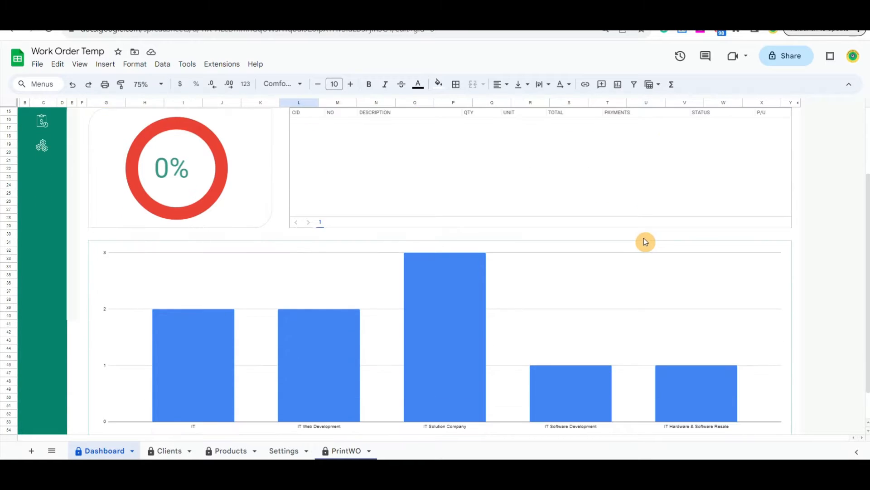
scroll(645, 241, down, 1)
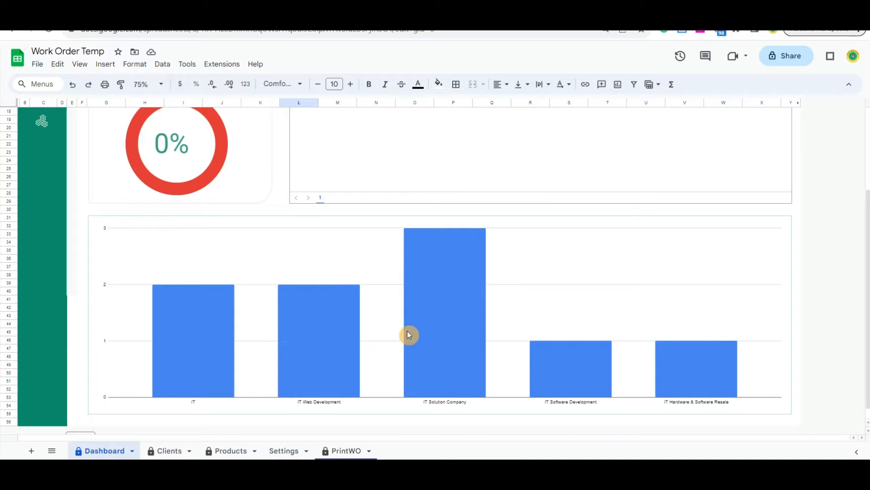
scroll(423, 334, up, 4)
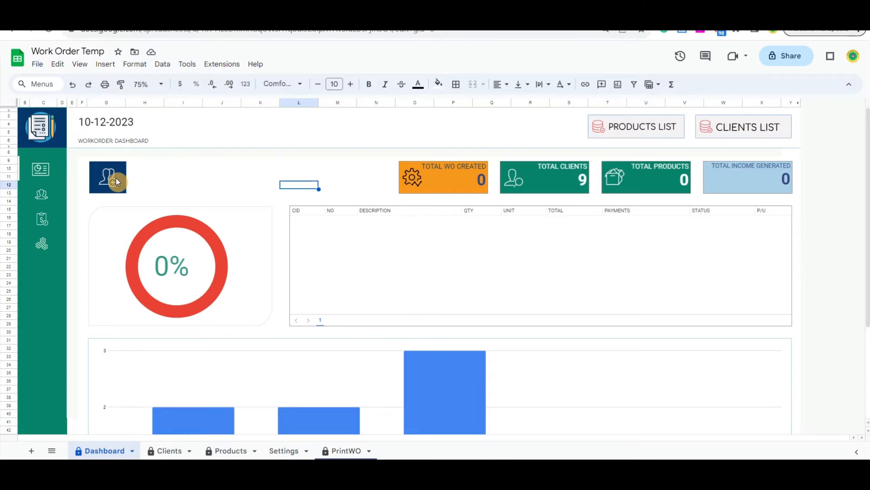
click(110, 177)
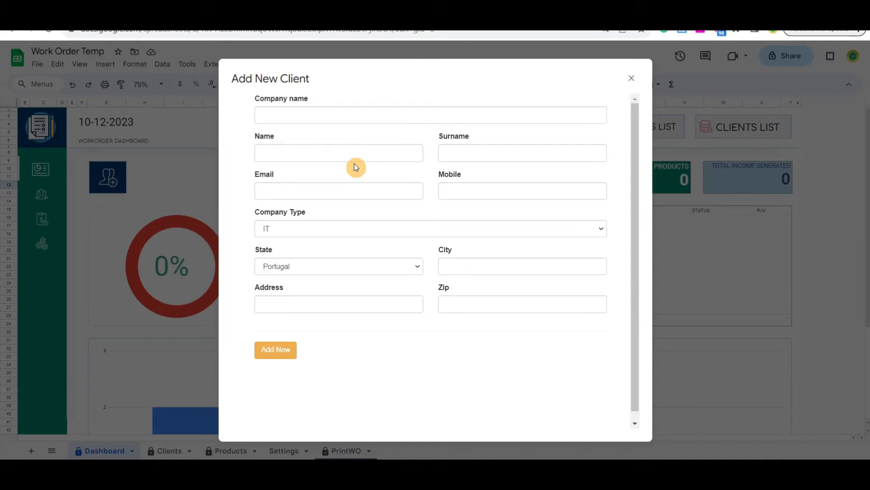
click(631, 78)
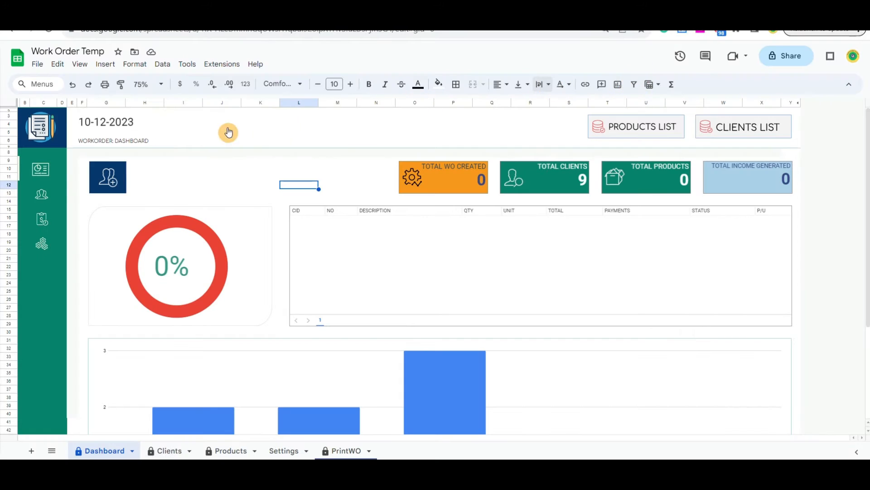
Go to the Clients page and list only the clients in the IT-Solution-Company category.
click(40, 200)
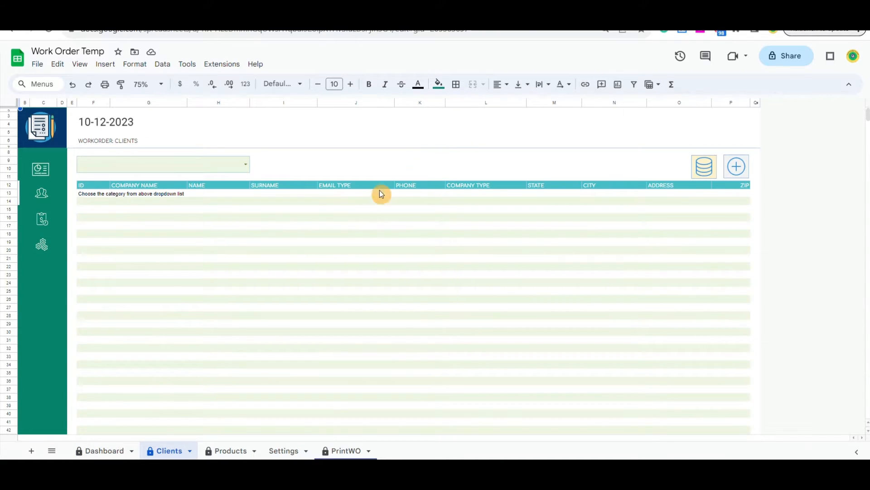
click(246, 164)
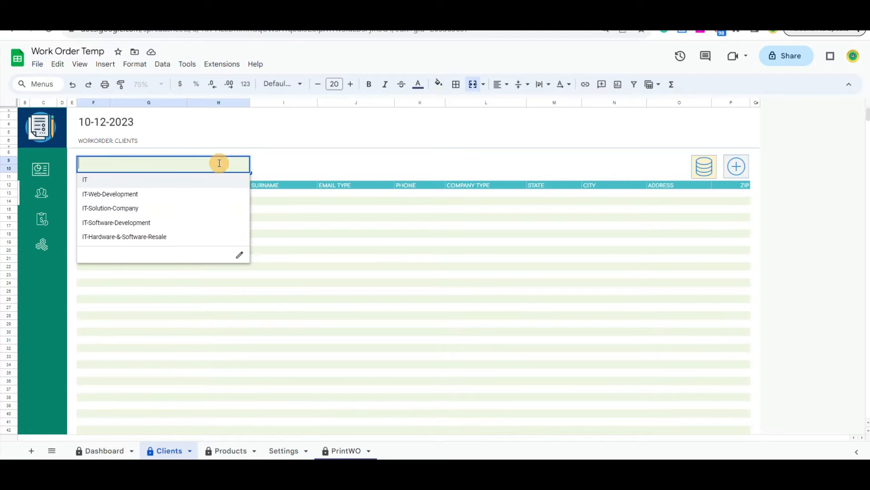
click(129, 209)
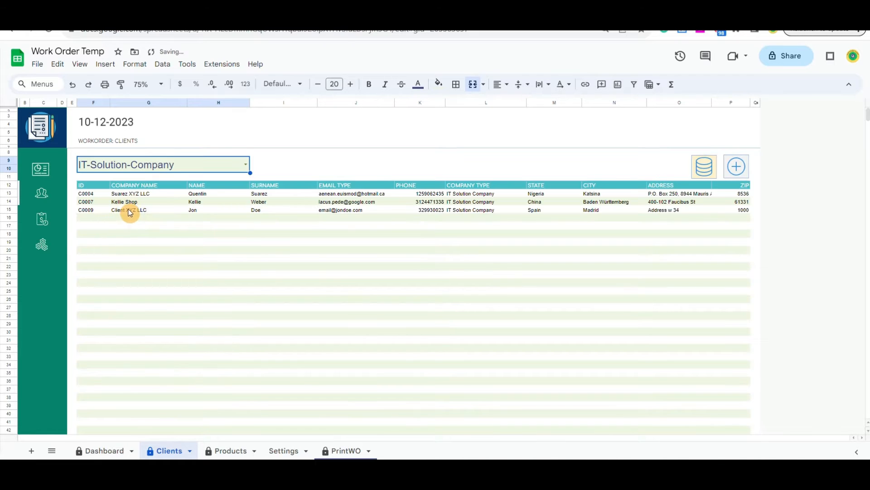
Start a new client record for New Client ACME LLC, filling in the contact's name, surname, email and mobile number.
click(736, 167)
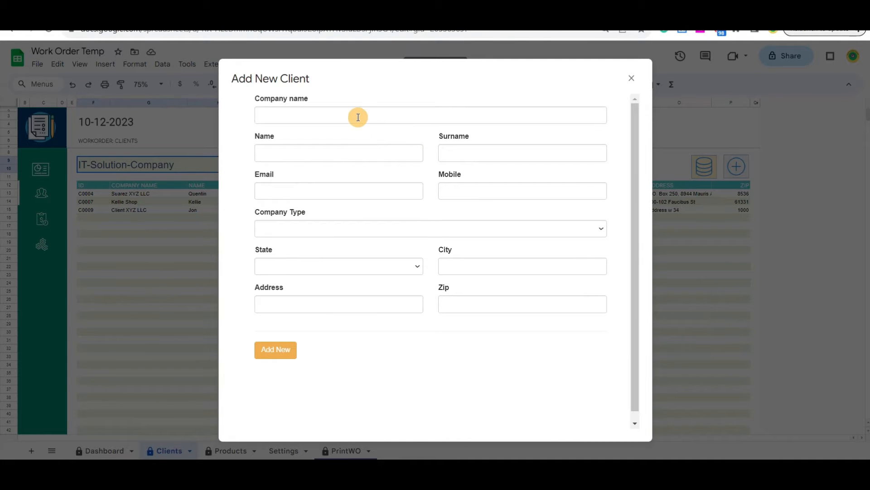
click(358, 117)
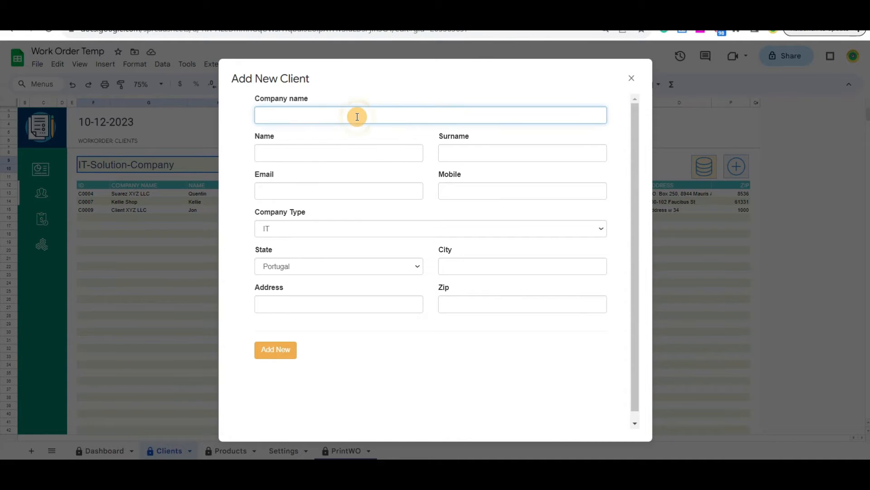
text(New Client ACME LLC)
key(Tab)
text(Your name)
key(Tab)
text(Your Surname)
key(Tab)
text(yo)
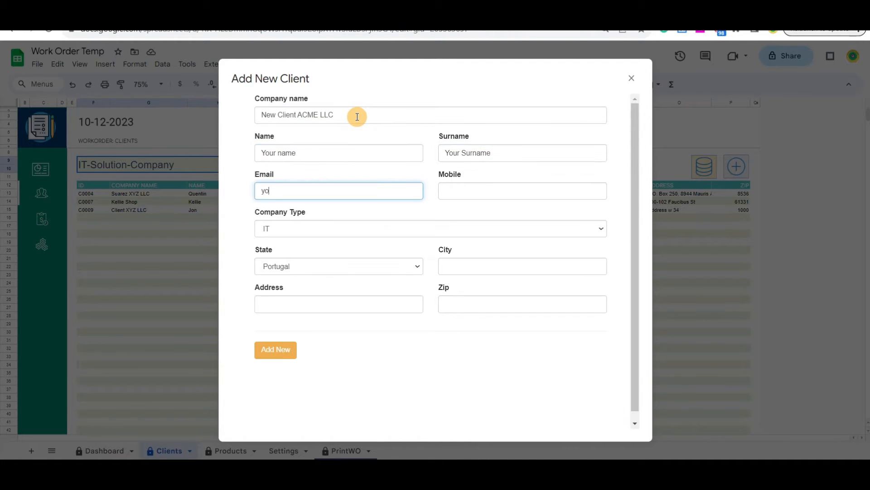
text(urEmail@email.com)
key(Tab)
text(9012345678)
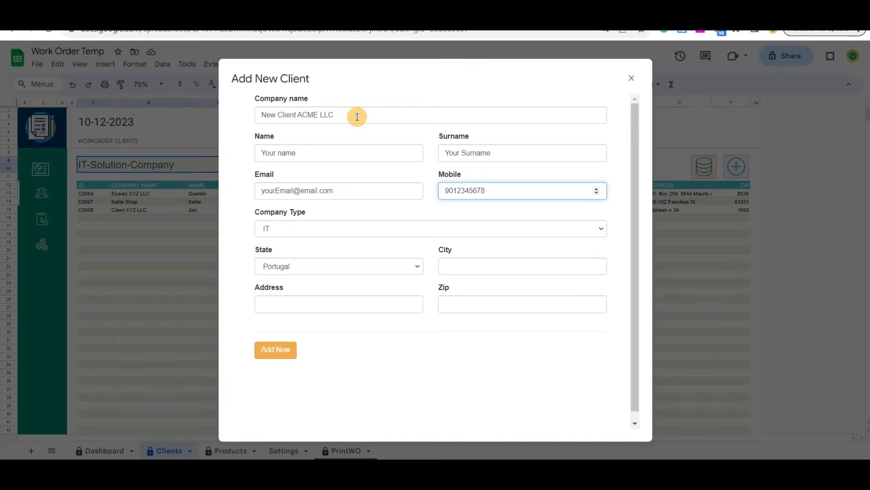
Set the new client's company type to IT Solution Company and the state to Spain.
click(346, 226)
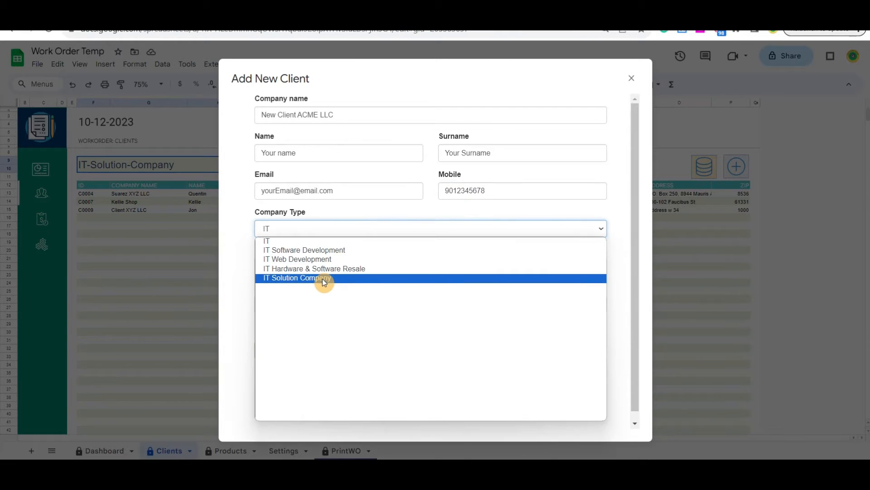
click(323, 278)
click(345, 266)
click(330, 316)
Enter Madrid as the city, fill in the client's address and zip code, and add the client record.
click(448, 269)
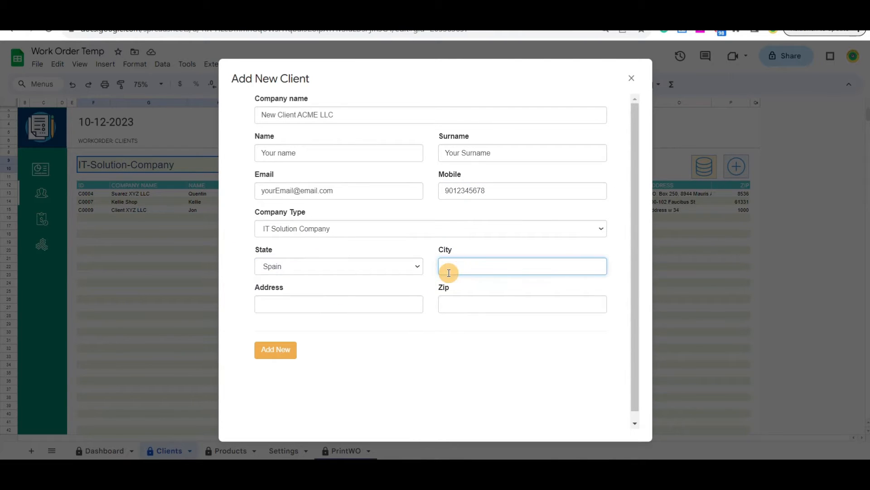
text(Madrid)
key(Tab)
text(ad)
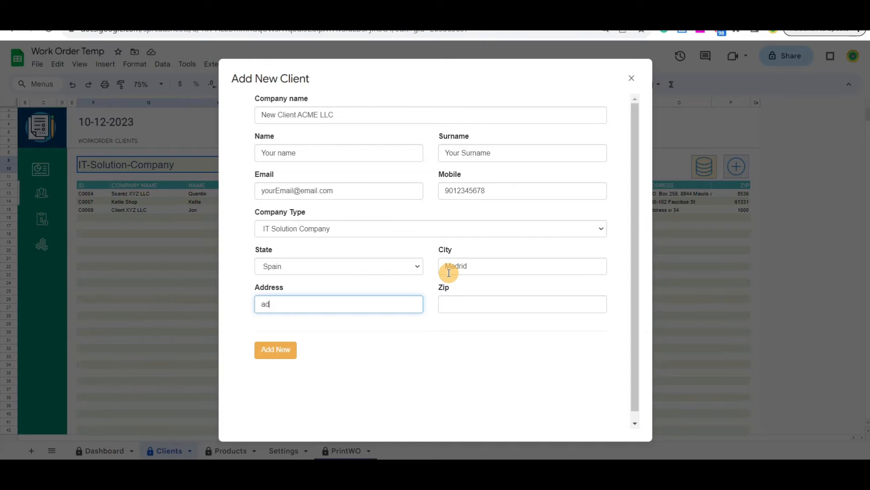
text(dress xyz)
key(Tab)
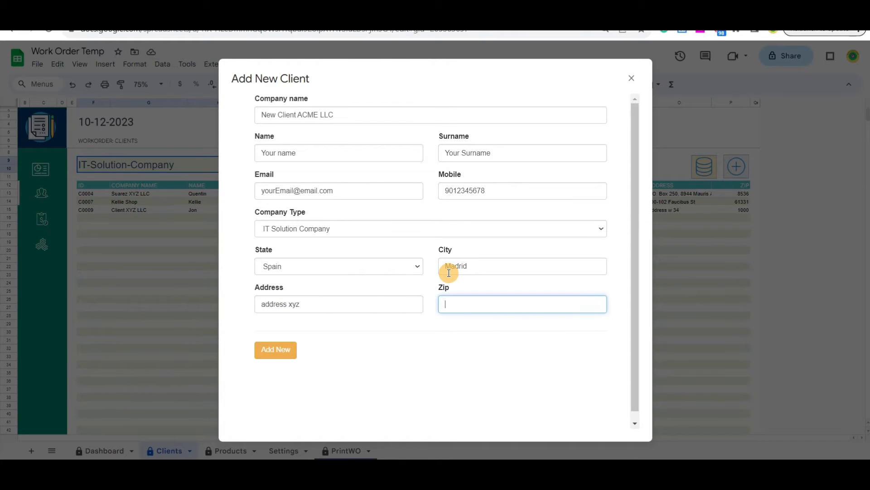
text(123-123)
click(276, 350)
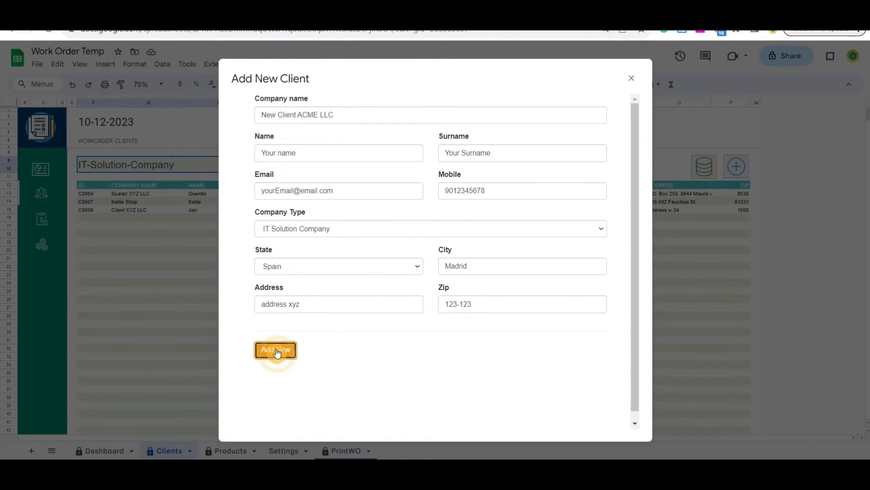
click(631, 79)
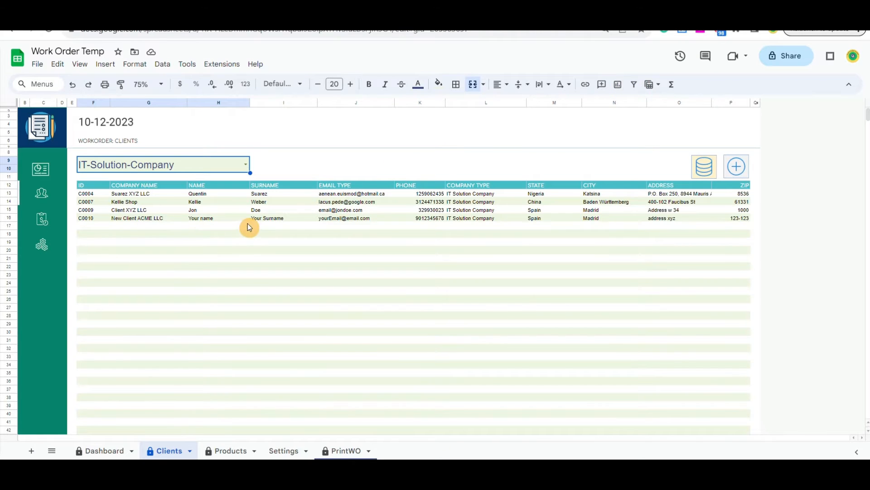
Review the full client database sheet, then hide it and return to the dashboard.
click(707, 168)
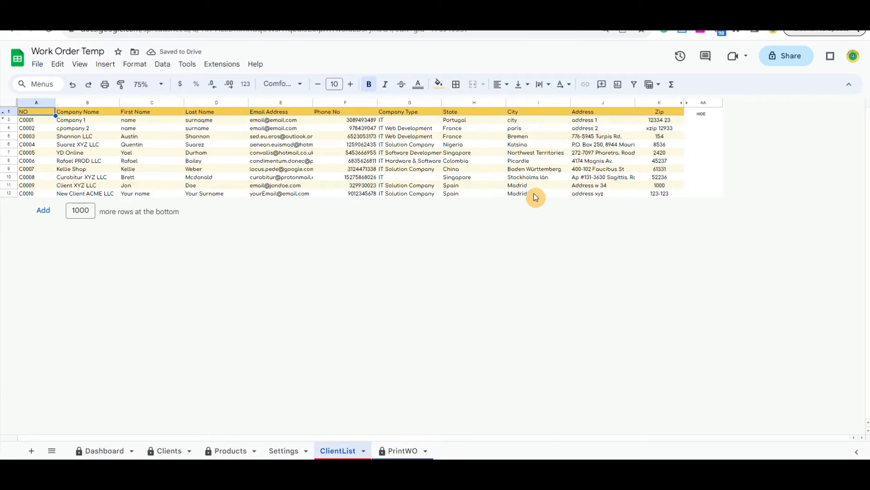
click(701, 114)
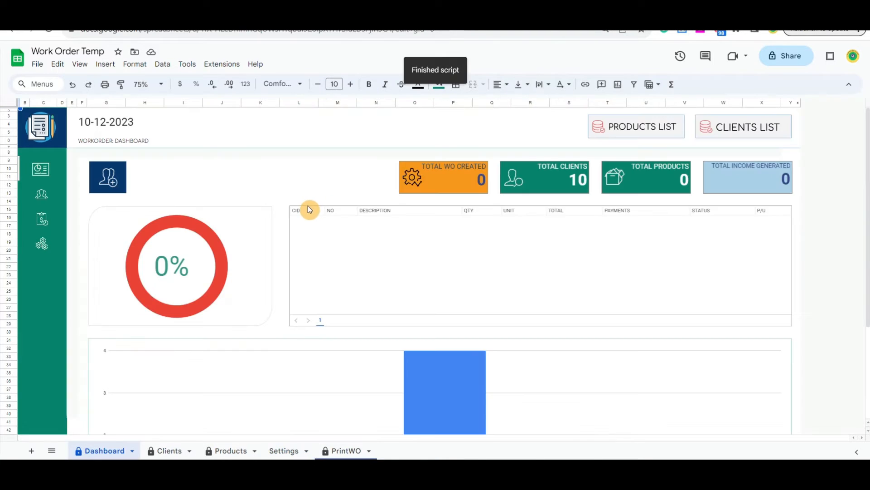
click(292, 176)
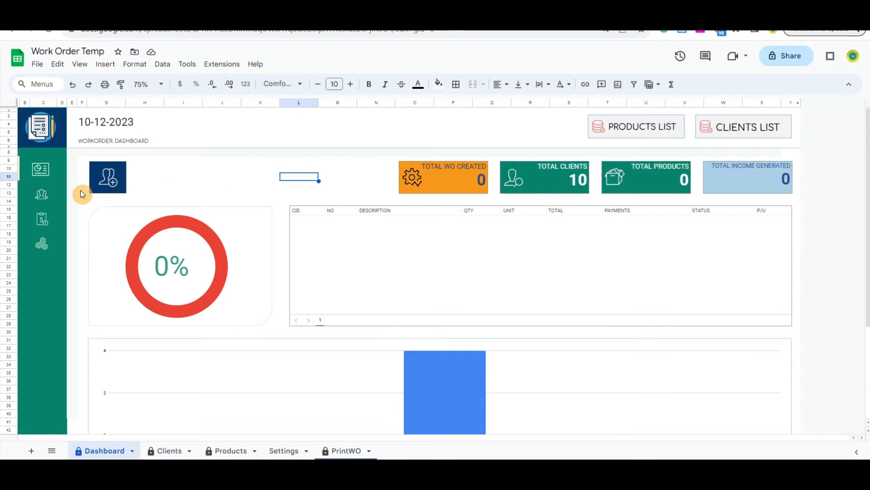
Look over the Products page, the company type and state lists in Settings, and the blank new client form.
click(42, 218)
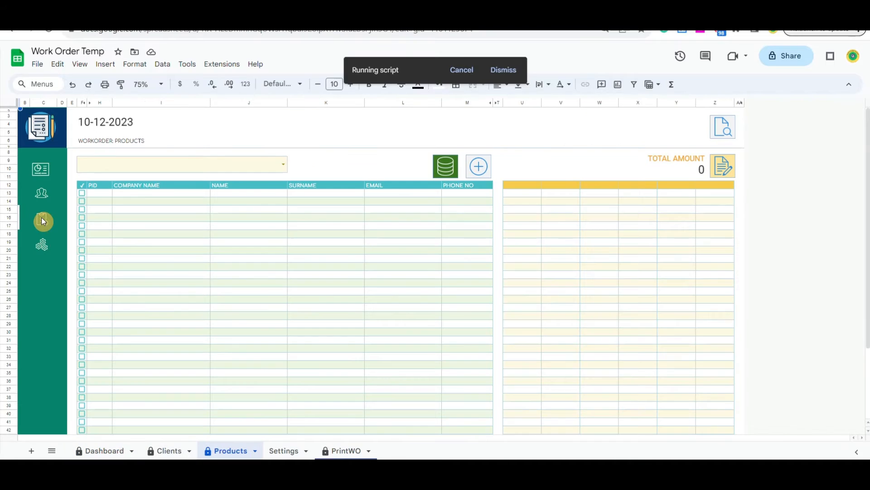
click(40, 245)
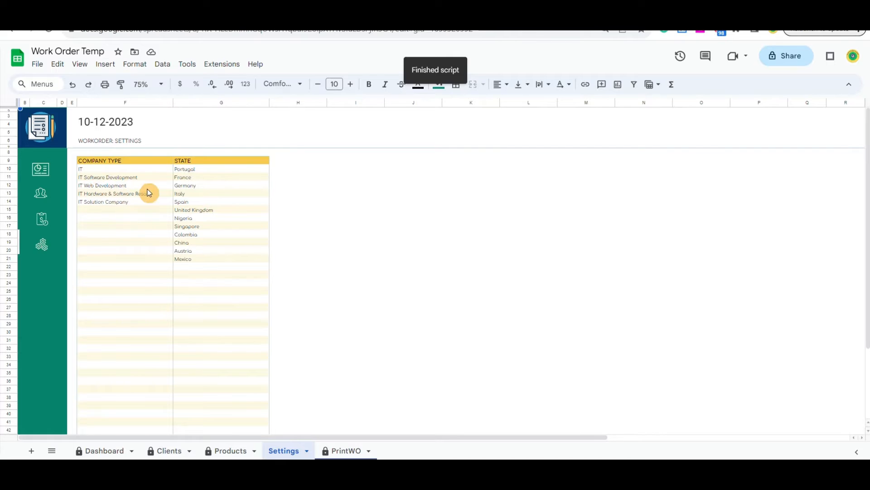
click(41, 195)
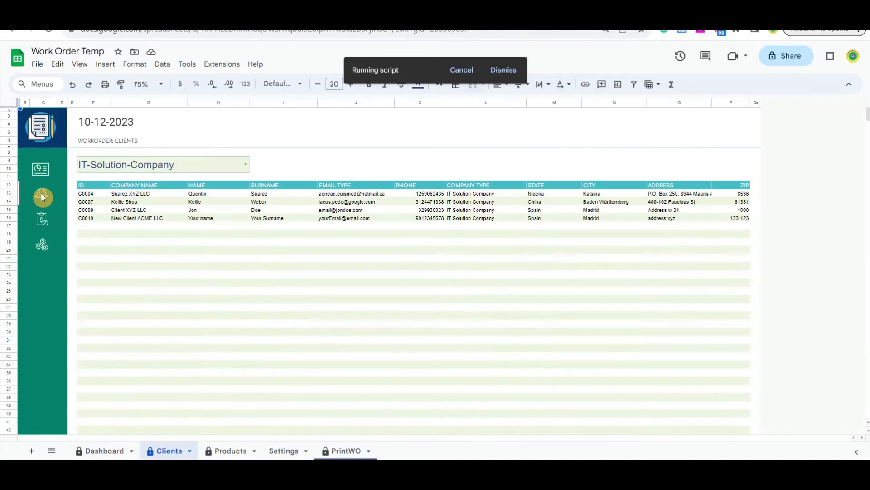
click(681, 194)
click(736, 166)
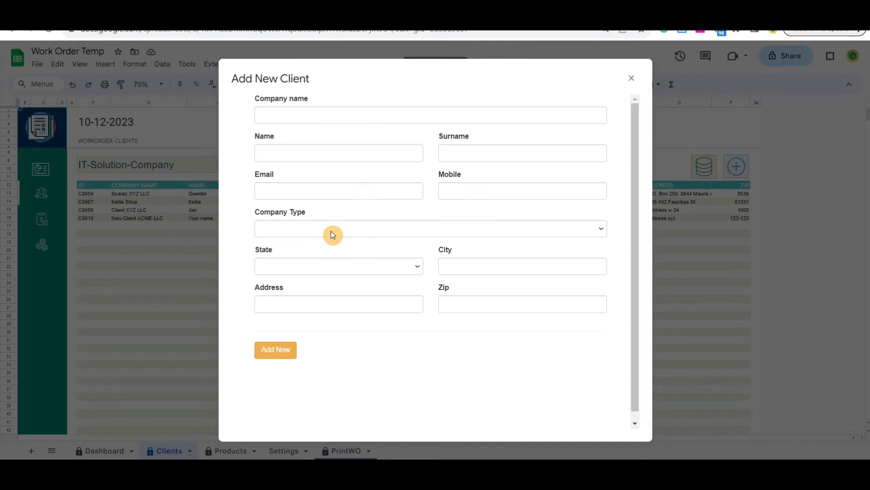
click(631, 78)
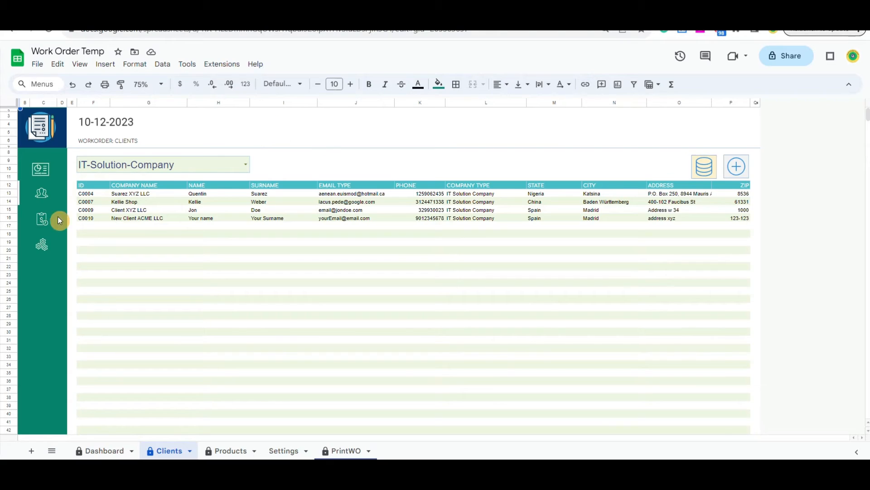
Go to the Products page and select New-Client-ACME-LLC as the company.
click(41, 220)
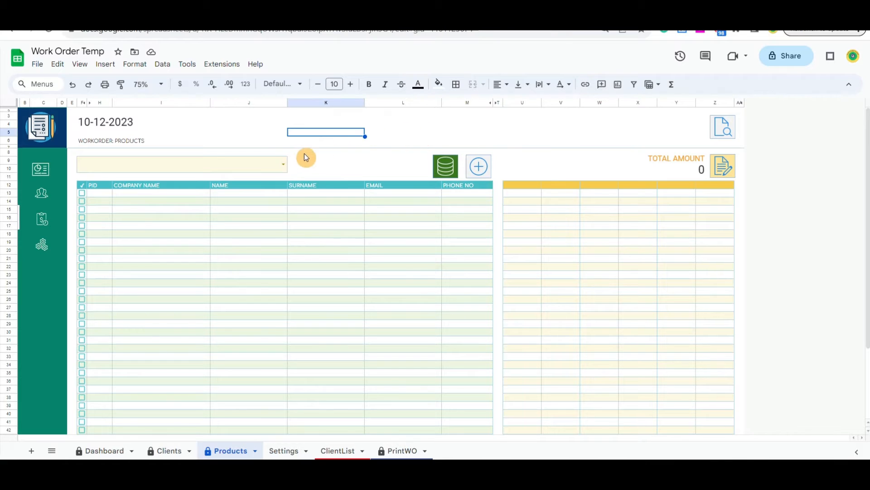
click(283, 166)
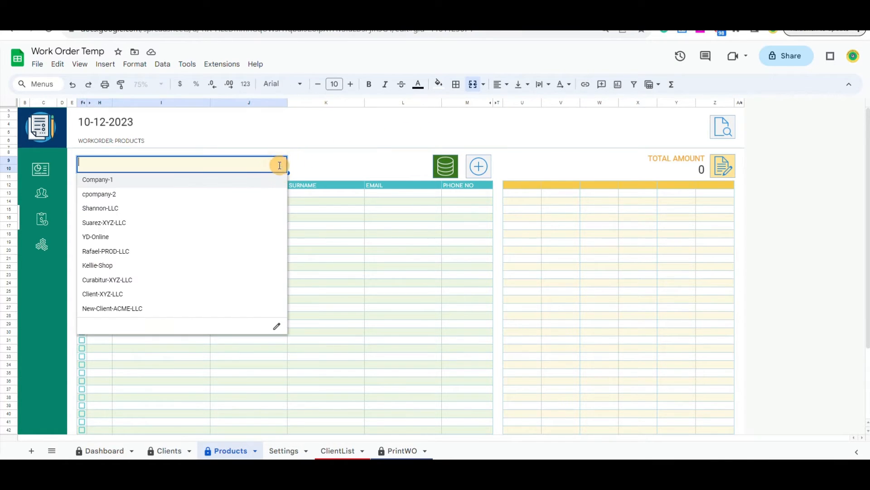
click(133, 309)
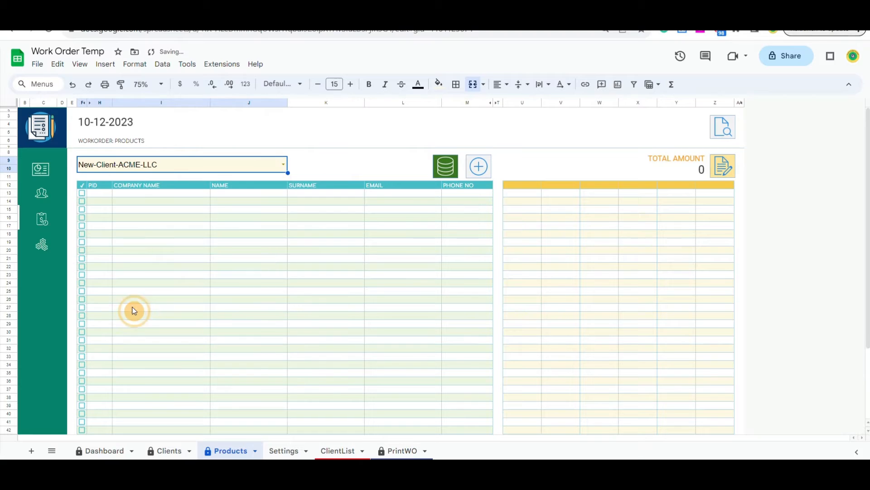
Create a new work order for New Client ACME LLC and close the form.
click(493, 141)
click(479, 167)
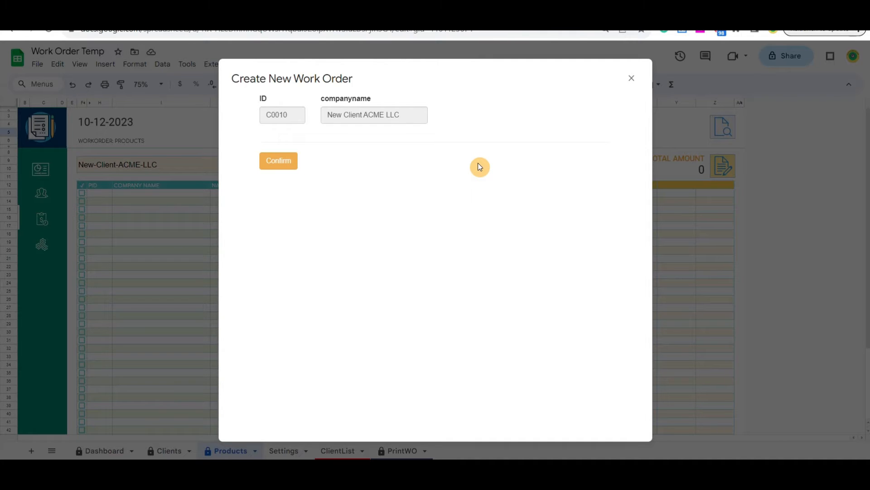
click(277, 162)
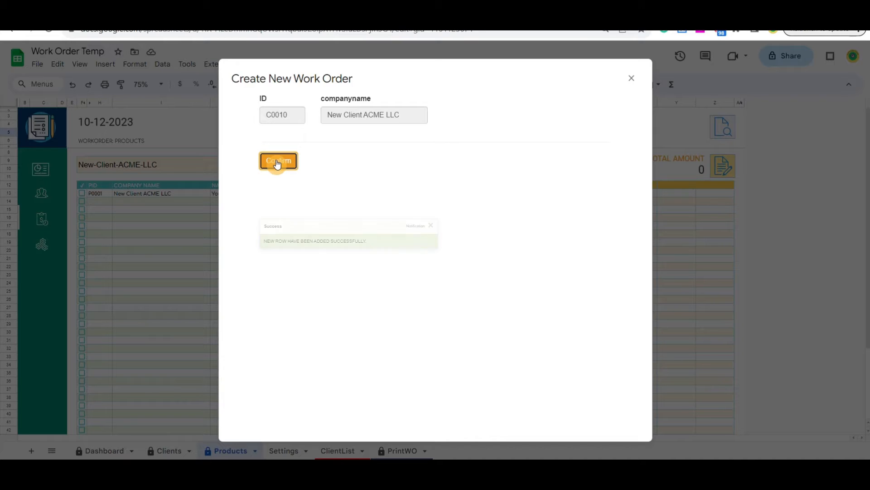
click(633, 82)
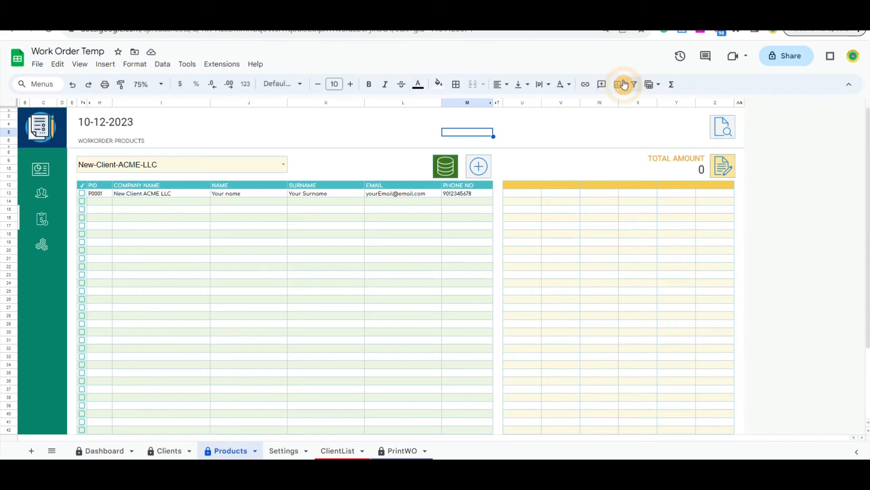
Select the New Client ACME LLC work order and record product Description 1 with quantity 5 and unit quantity 15.
click(82, 193)
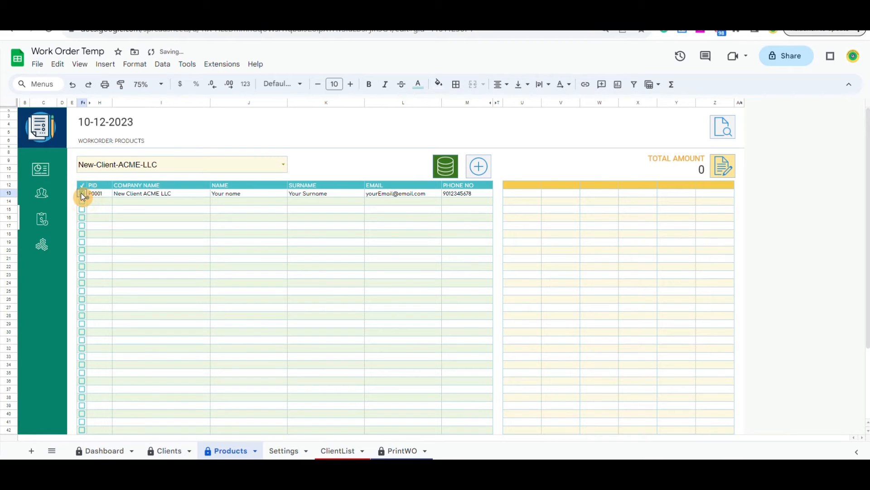
click(726, 170)
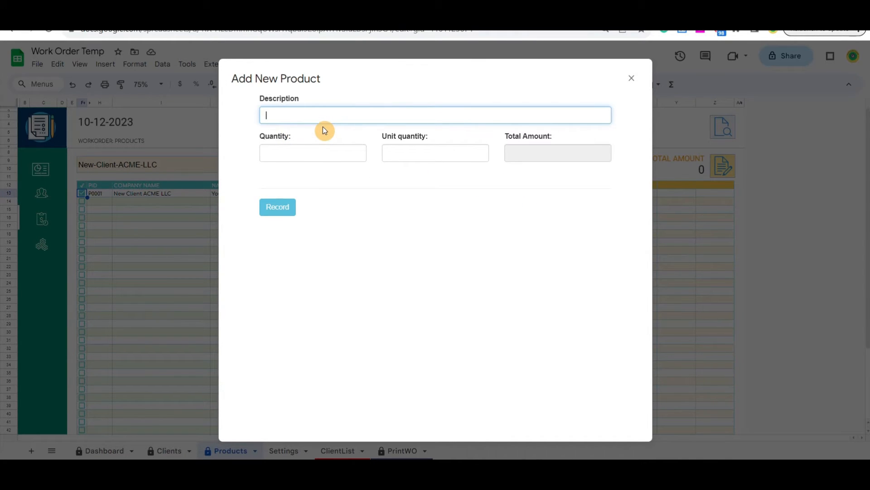
text(Description 1)
key(Tab)
text(5)
key(Tab)
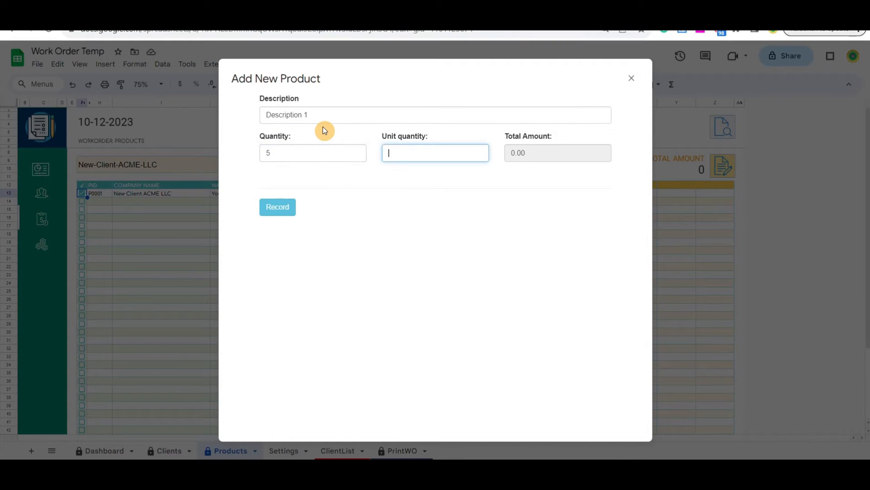
text(15)
click(273, 206)
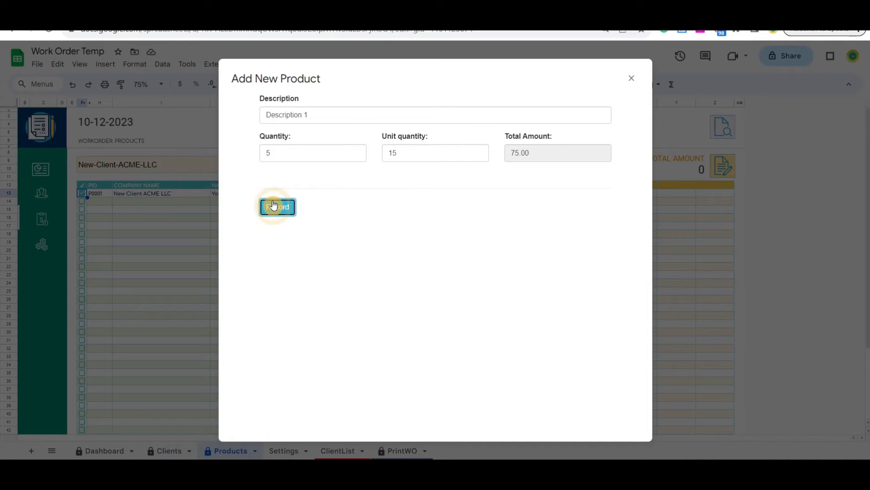
Record a second product, Description 2, with quantity 100 and unit quantity 140.
click(334, 115)
text(Des)
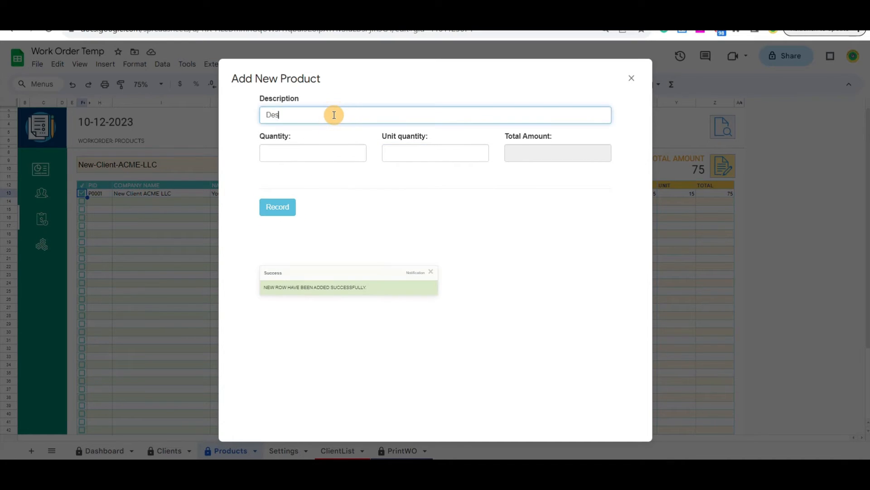
text(cription 2)
key(Tab)
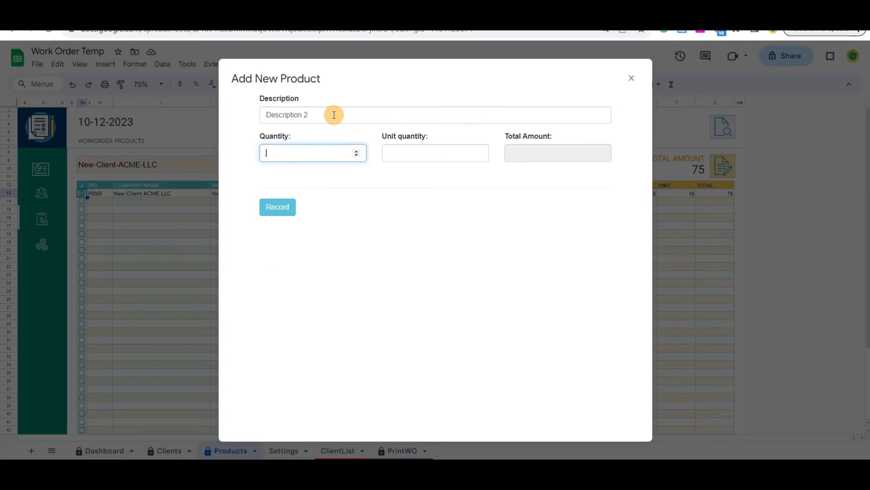
text(100)
key(Tab)
text(1)
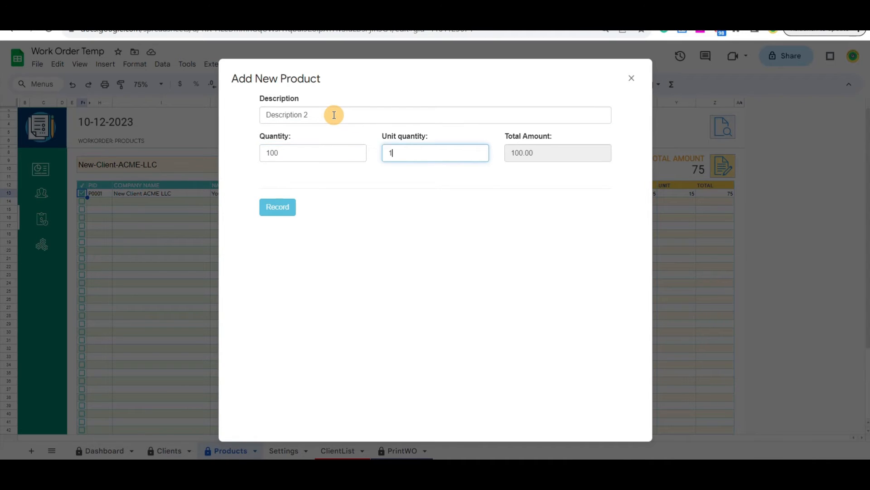
text(40)
click(278, 208)
Record a third product, Description 3, with quantity 5 and unit quantity 25, and close the product form.
click(321, 109)
text(Description 3)
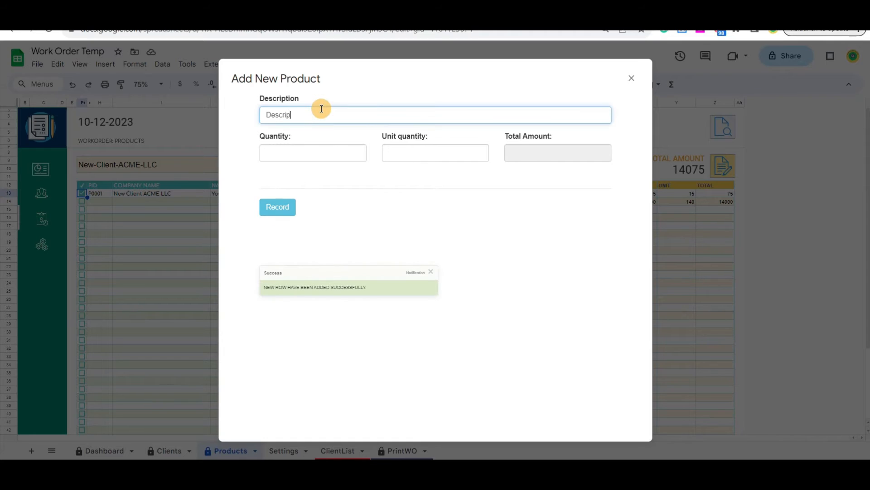
key(Tab)
text(5)
key(Tab)
click(276, 207)
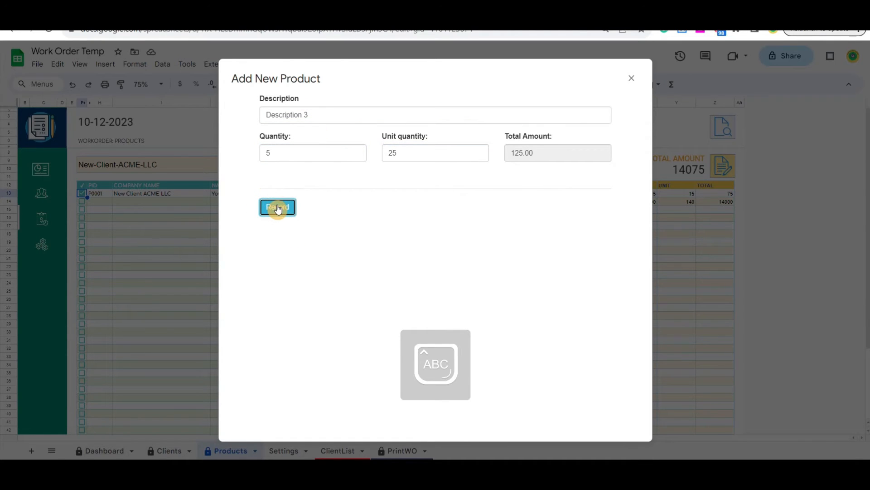
click(631, 78)
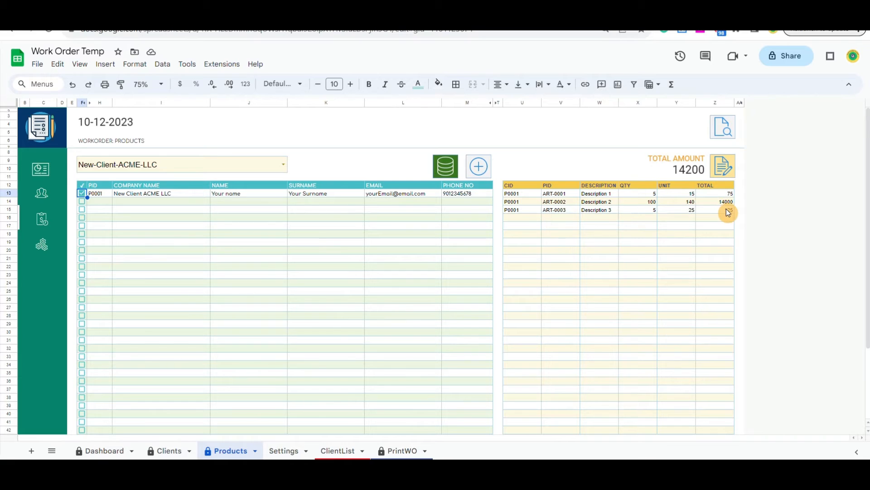
Open the printable version of the selected work order and set its due date to 2023-12-29.
click(724, 128)
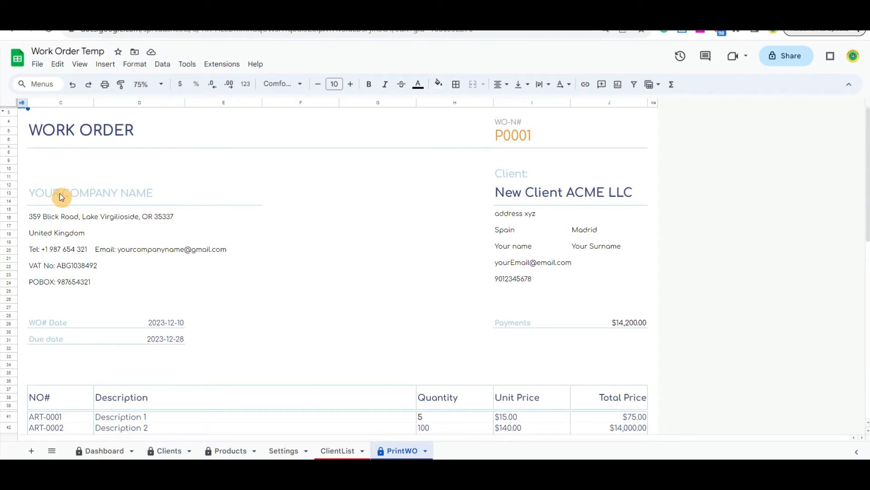
drag(52, 194, 62, 283)
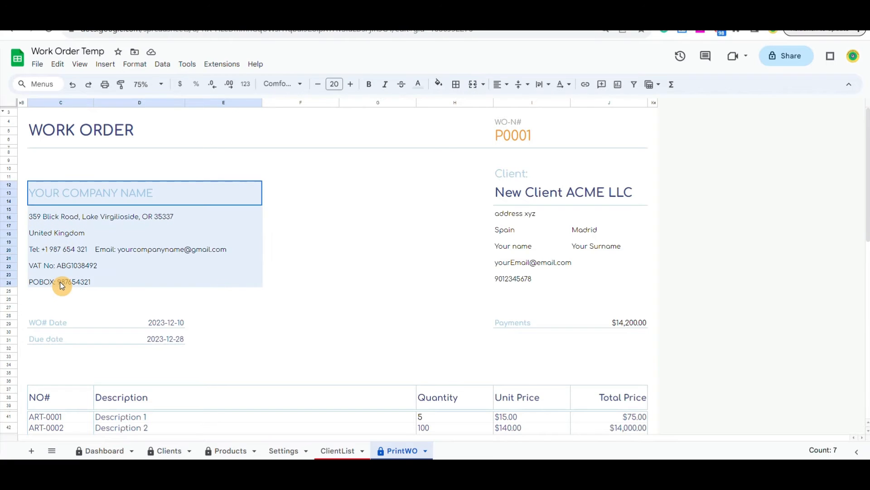
double_click(170, 344)
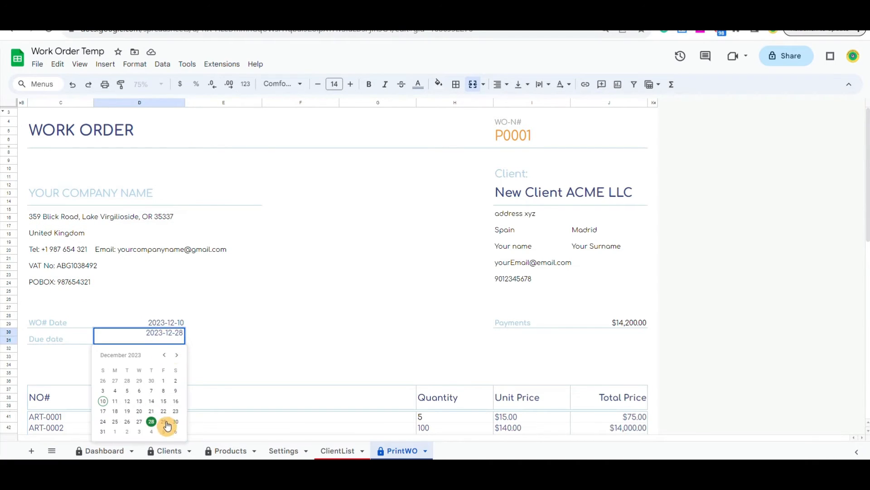
click(166, 424)
Review the printable work order's product lines, total and signature area, preview it for printing, and leave the print settings.
scroll(207, 301, down, 3)
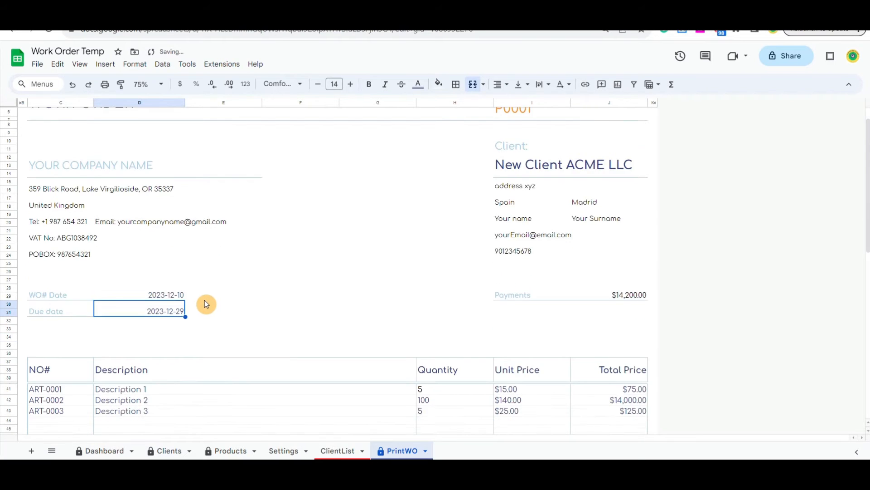
scroll(444, 291, down, 4)
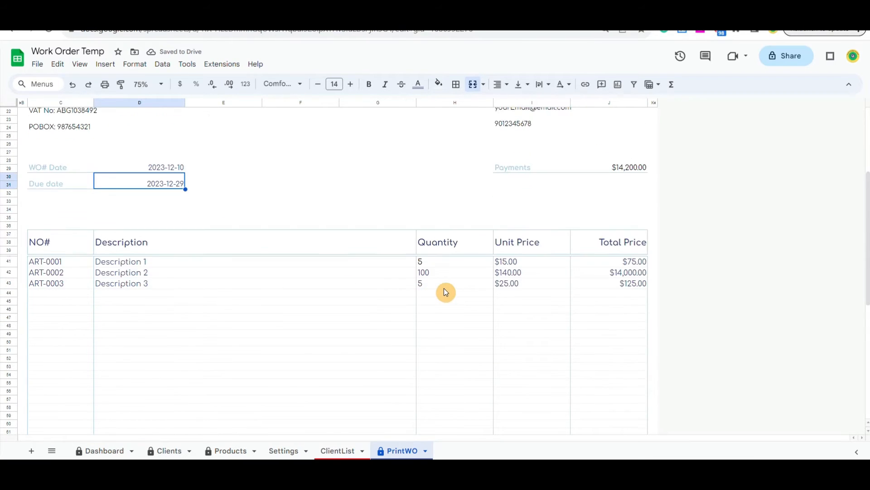
scroll(445, 292, down, 1)
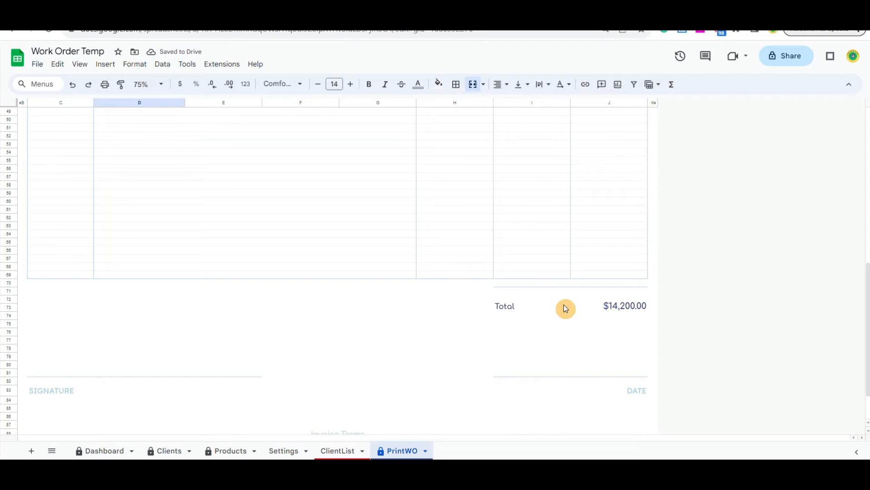
scroll(627, 281, up, 5)
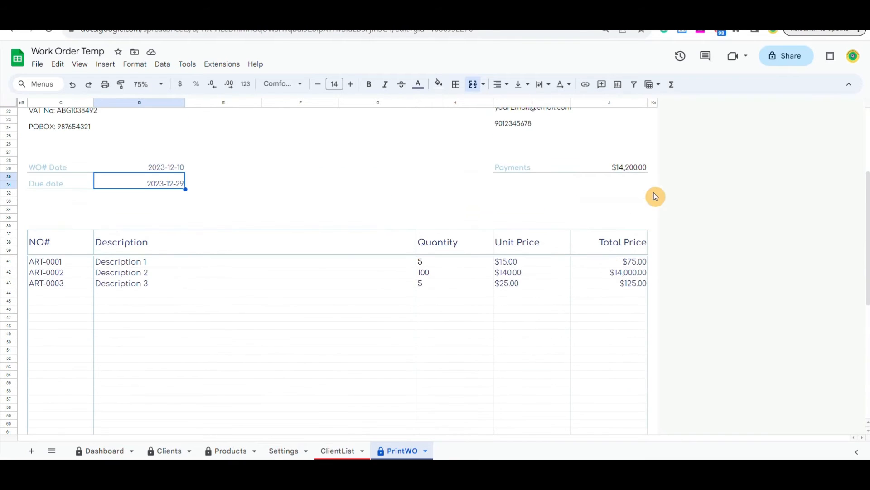
scroll(633, 285, down, 6)
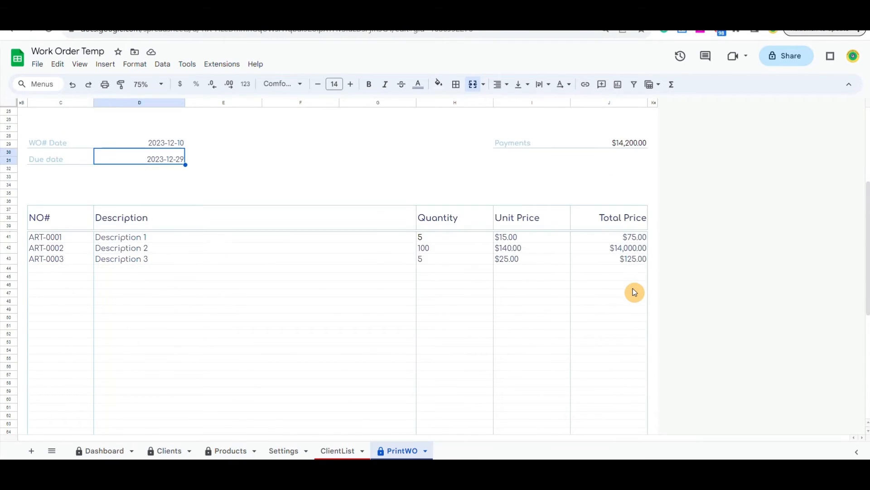
scroll(633, 295, down, 1)
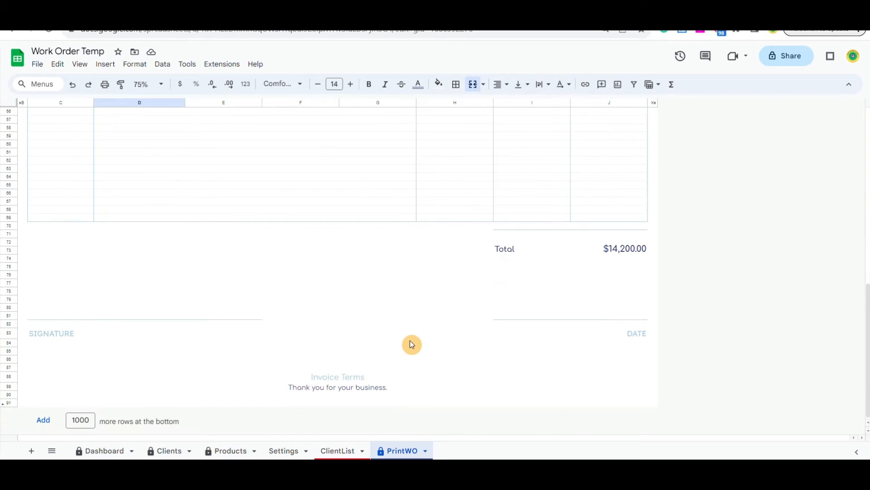
click(105, 84)
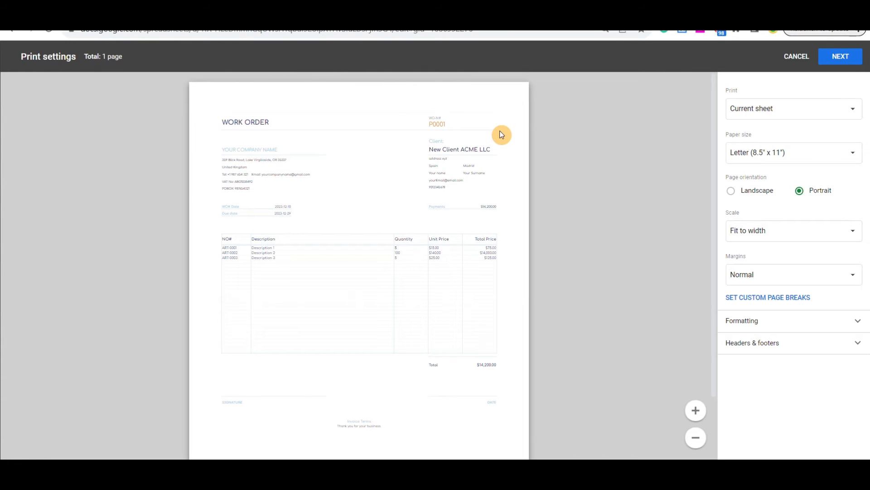
click(792, 60)
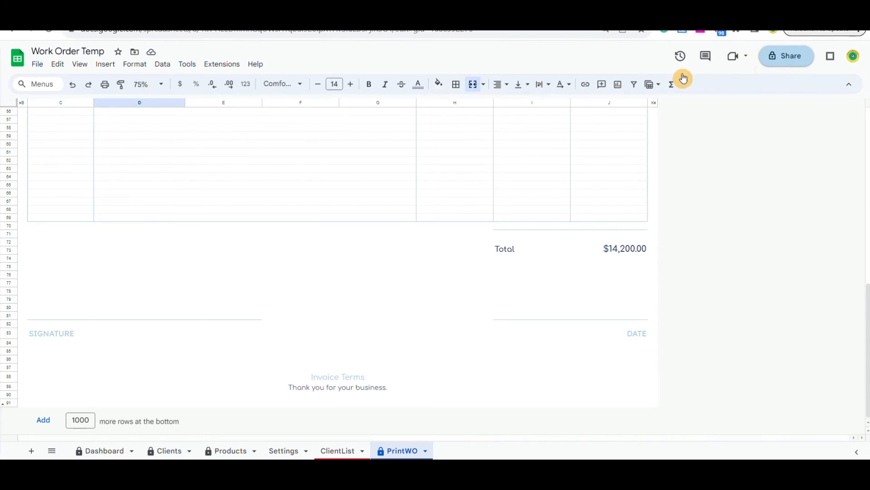
Return to the Products page, deselect the work order and view the company list, keeping New-Client-ACME-LLC.
click(231, 450)
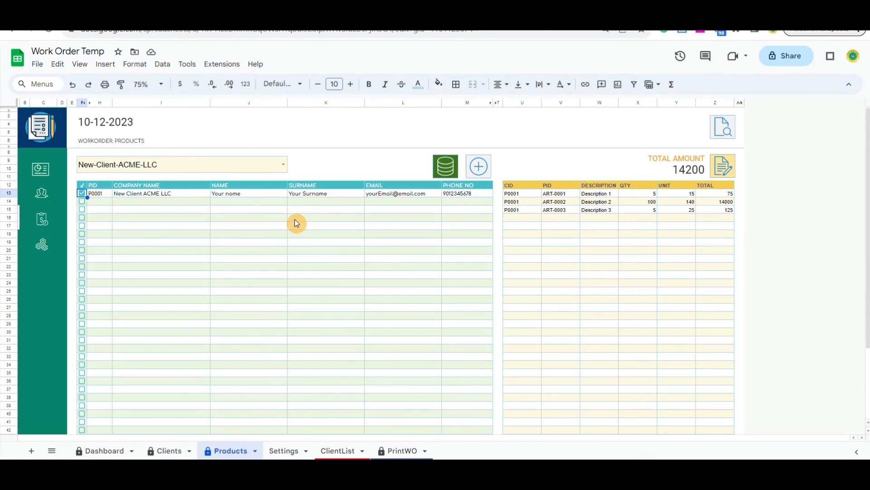
click(82, 194)
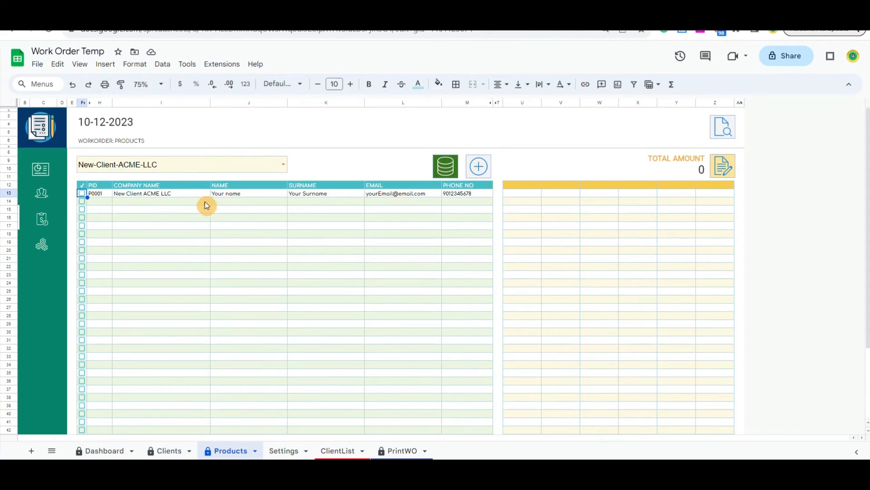
click(283, 164)
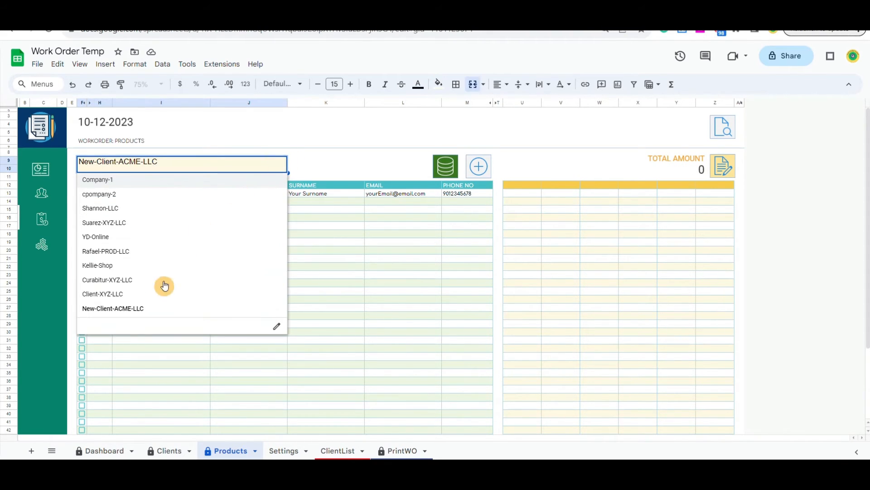
click(349, 170)
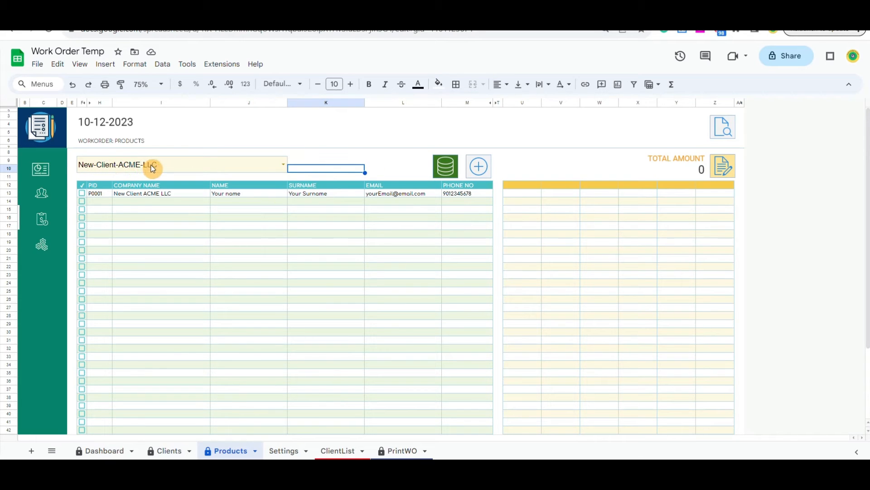
Create two more work orders for New Client ACME LLC and close the form.
click(482, 167)
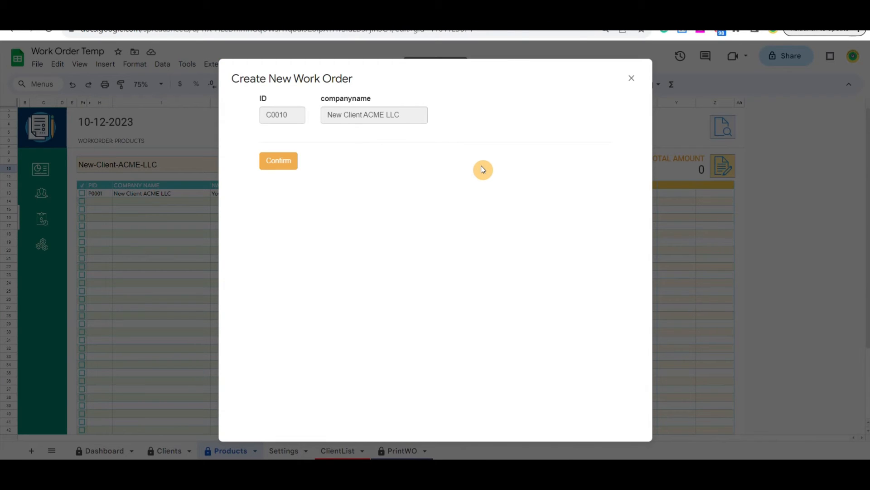
click(278, 164)
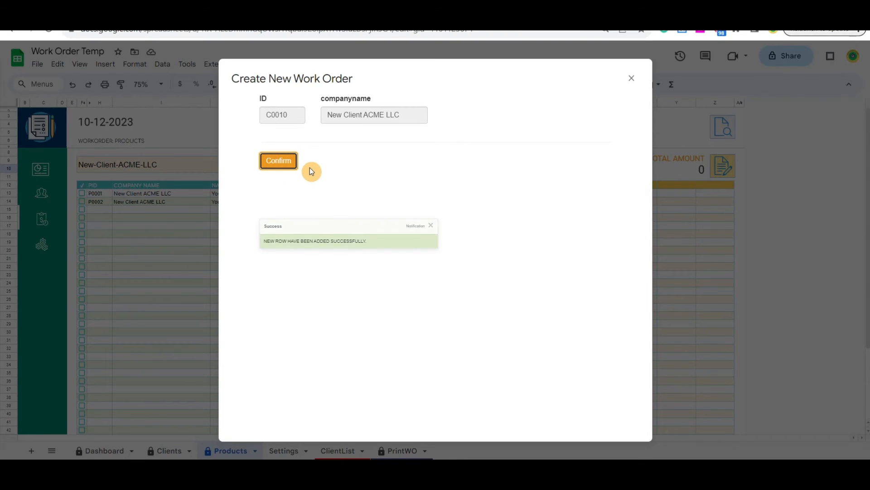
click(281, 162)
click(632, 80)
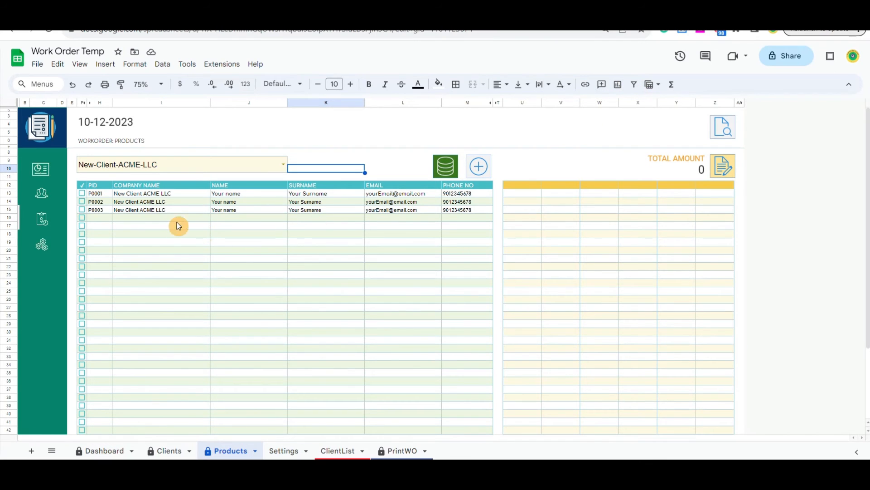
Show the products of the first work order, deselect it and select the second work order instead.
click(84, 194)
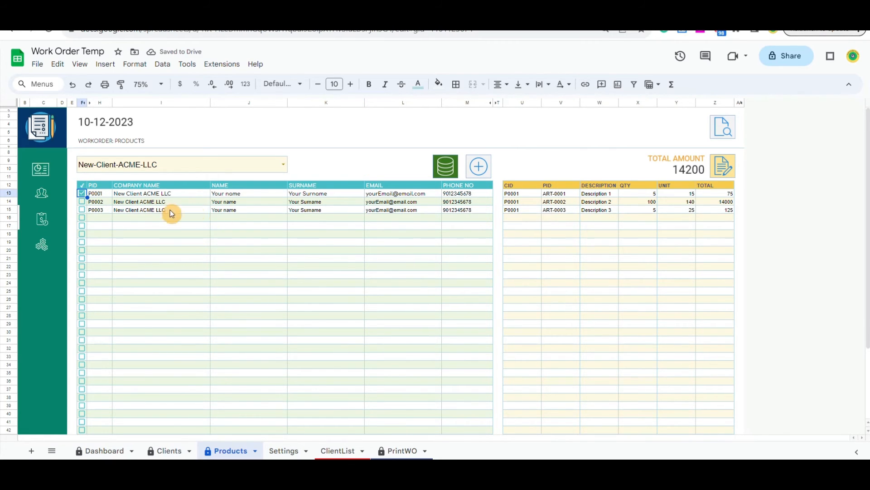
click(83, 194)
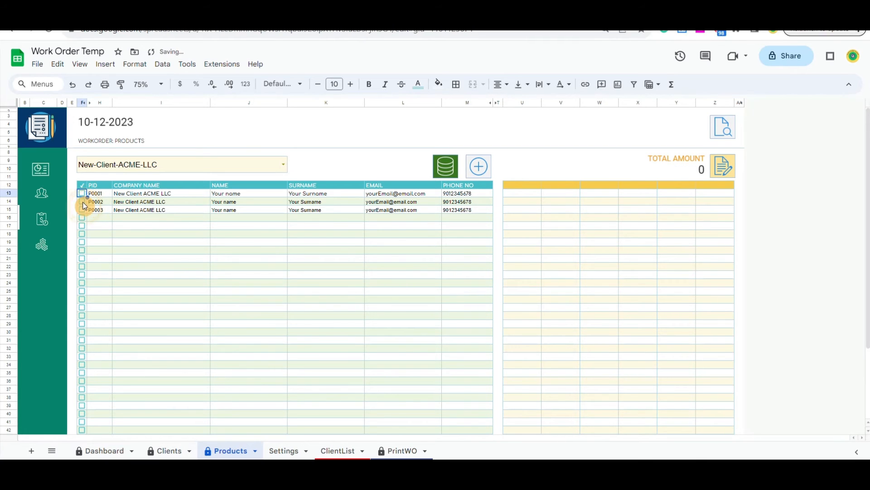
click(82, 203)
Record product Description 2nd for the second work order with quantity 100 and unit quantity 50.
click(726, 166)
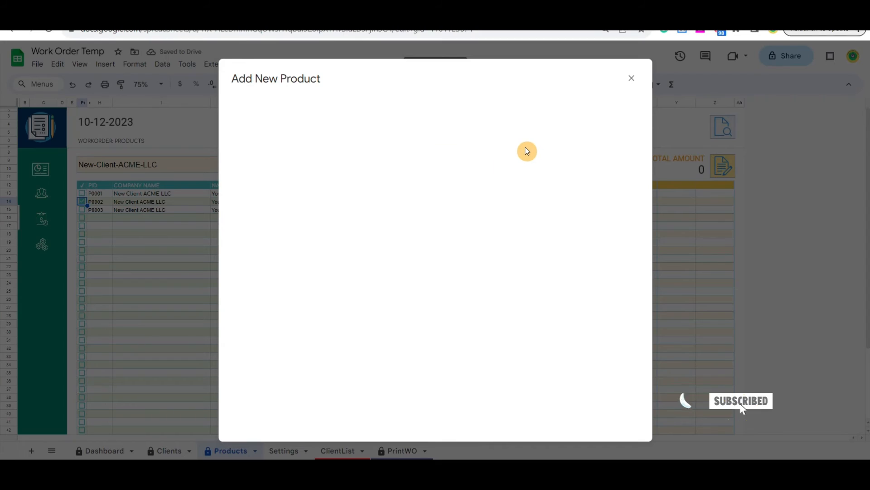
click(321, 117)
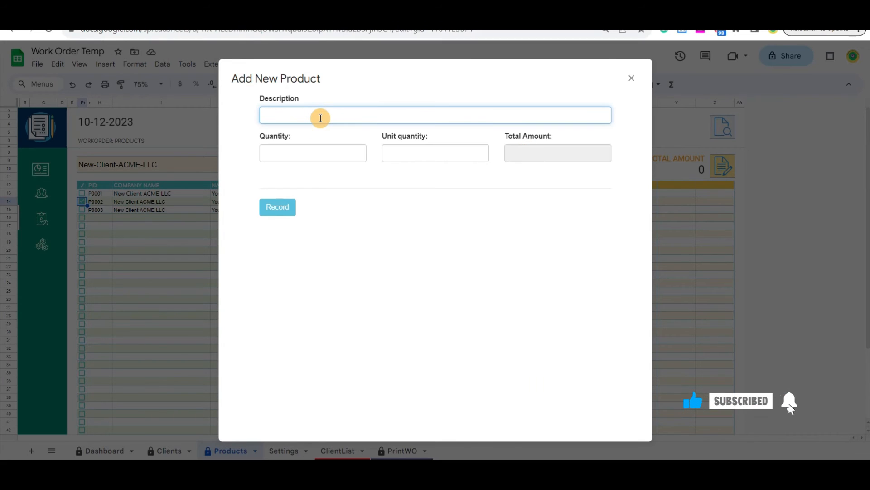
text(dESCRIPTION)
key(Caps_Lock)
key(BackSpace)
key(BackSpace)
key(BackSpace)
key(BackSpace)
key(BackSpace)
key(BackSpace)
key(BackSpace)
key(BackSpace)
key(BackSpace)
key(BackSpace)
key(BackSpace)
text(Desc)
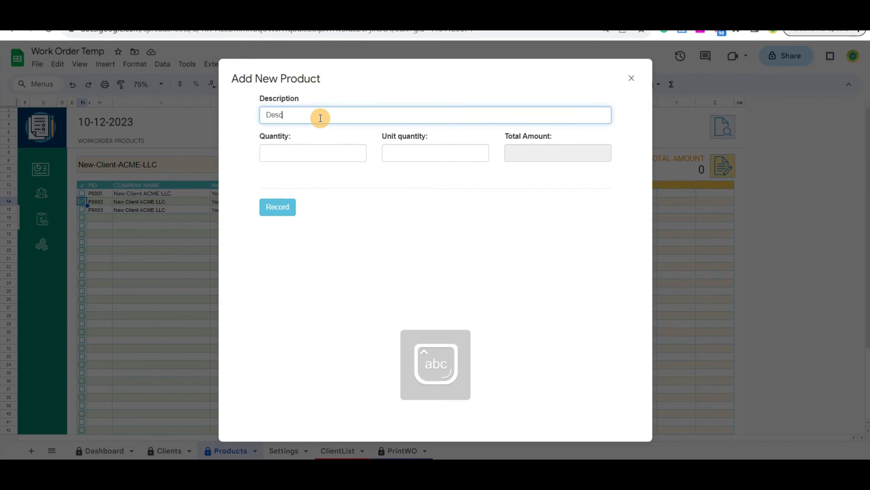
text(ription 2nd)
key(Tab)
text(1)
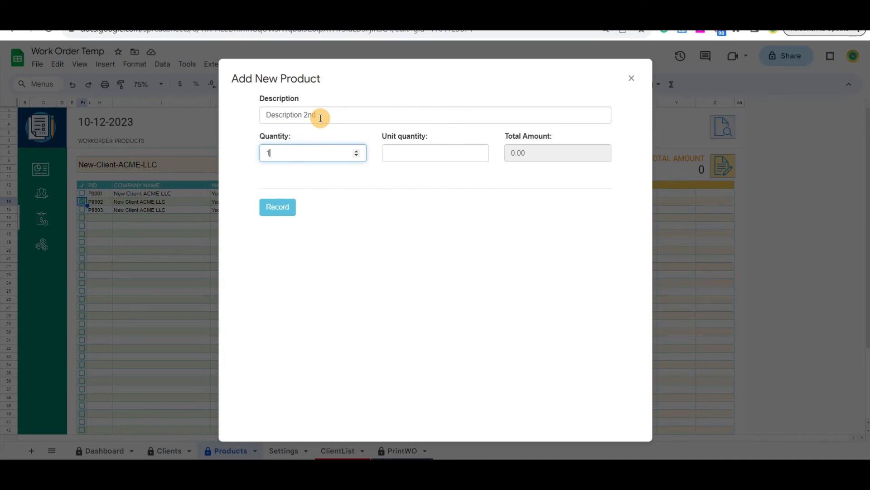
text(00)
key(Tab)
text(50)
click(278, 208)
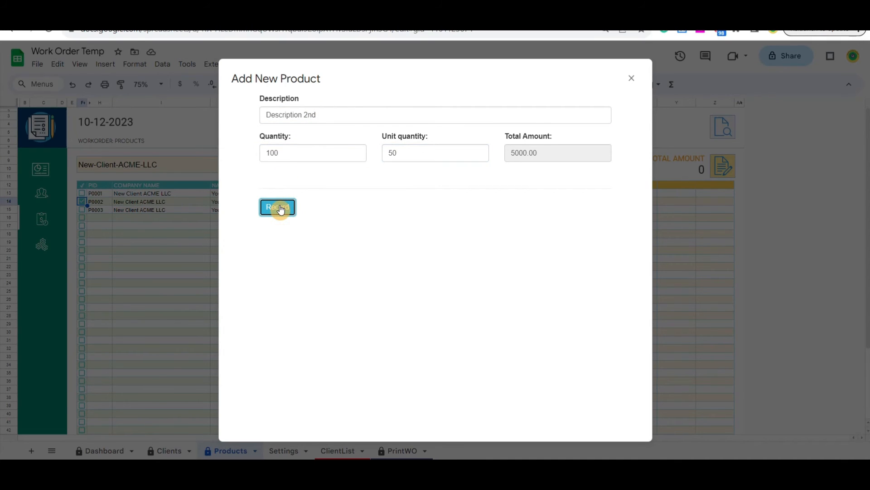
Close the product form, reselect the second work order and review its printable version.
click(632, 82)
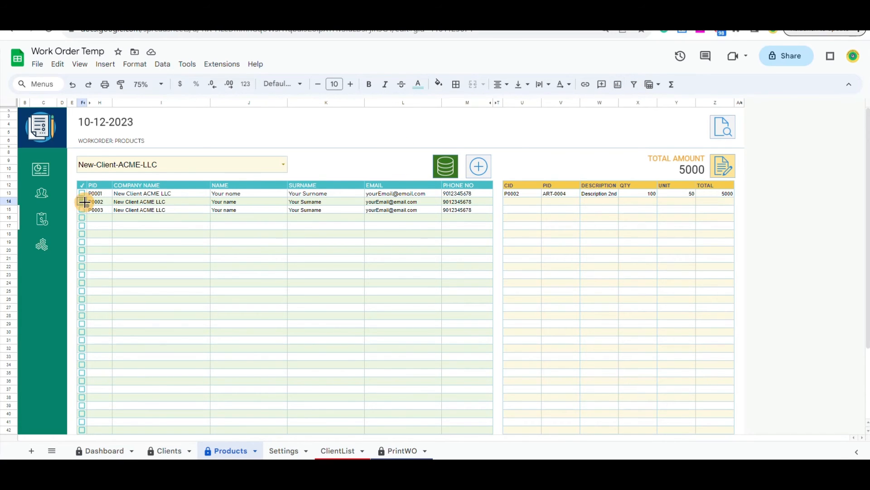
click(82, 202)
click(726, 128)
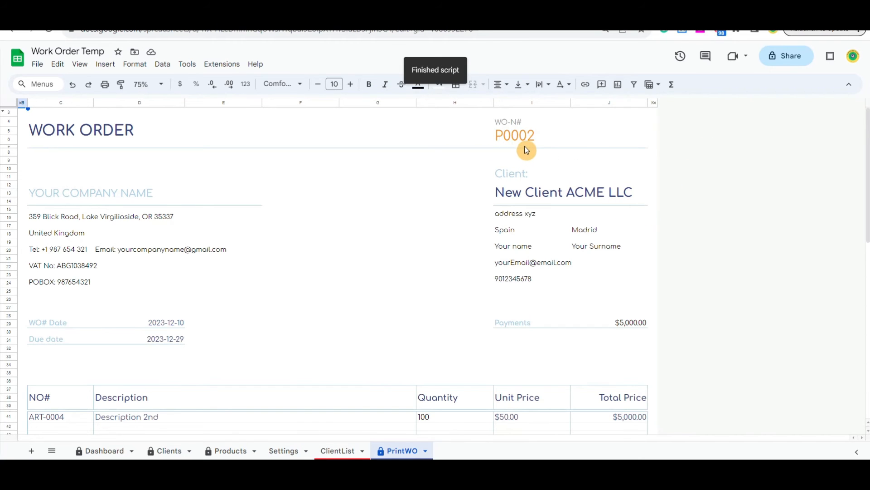
scroll(498, 213, down, 3)
scroll(497, 216, down, 1)
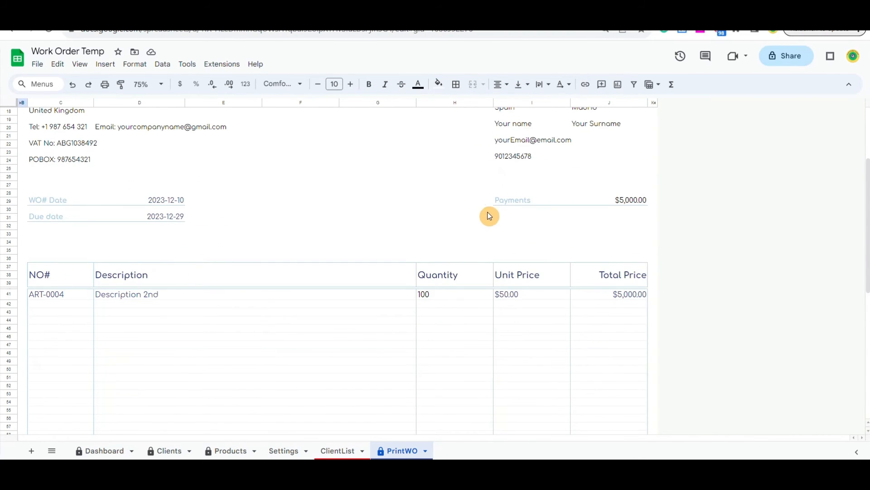
scroll(393, 240, down, 2)
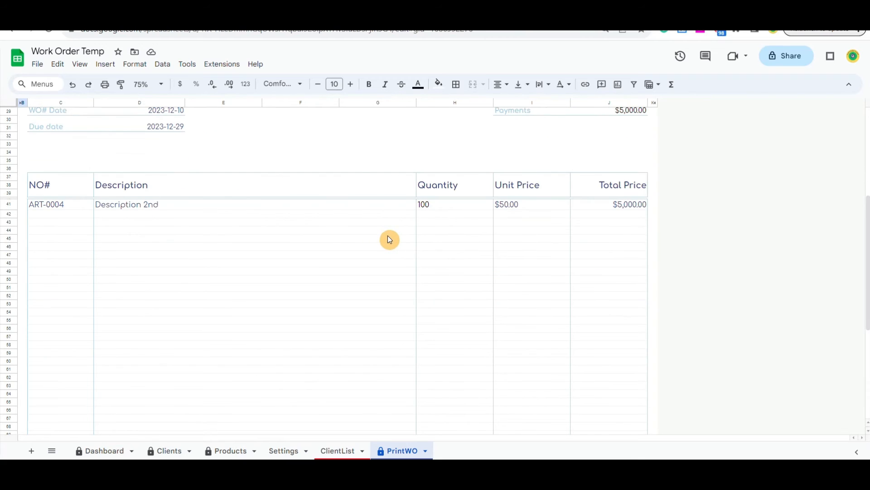
scroll(387, 236, up, 4)
Return to the Products page, deselect the second work order and select the third one, P0003.
click(232, 449)
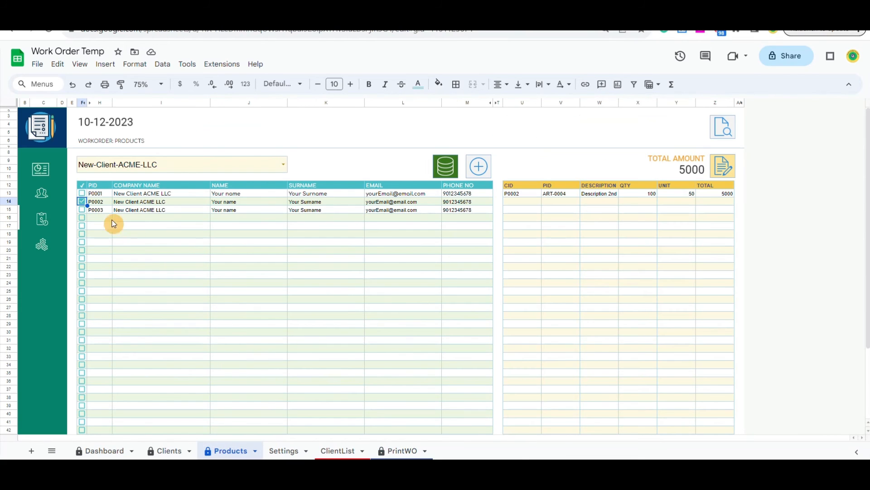
click(82, 202)
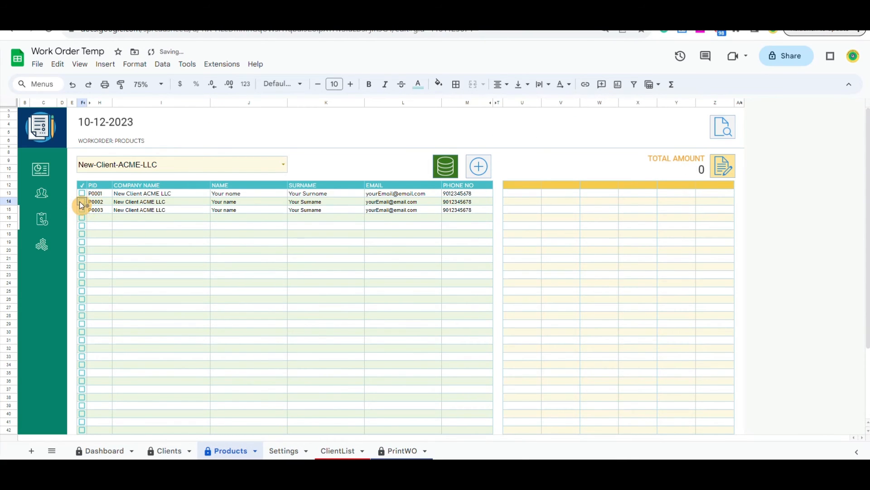
click(82, 209)
Record product Description 3 for the third work order with quantity 60 and unit quantity 132.22, and close the form.
click(724, 165)
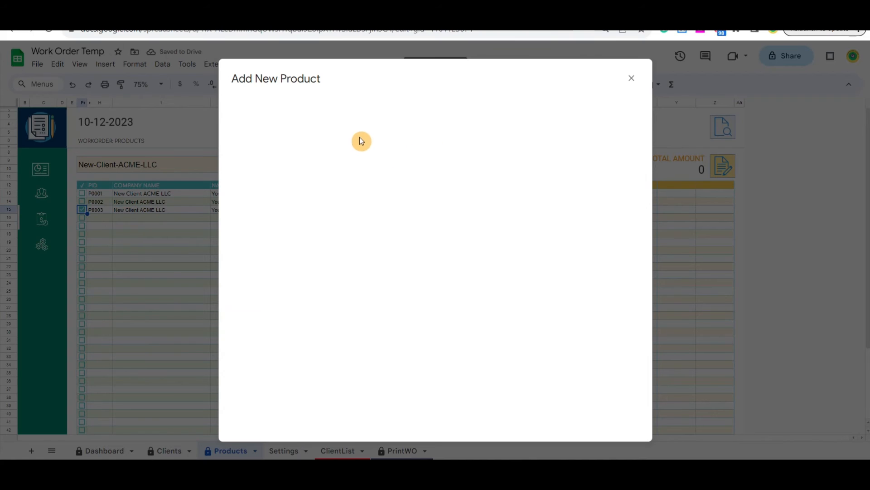
click(318, 117)
text(Description )
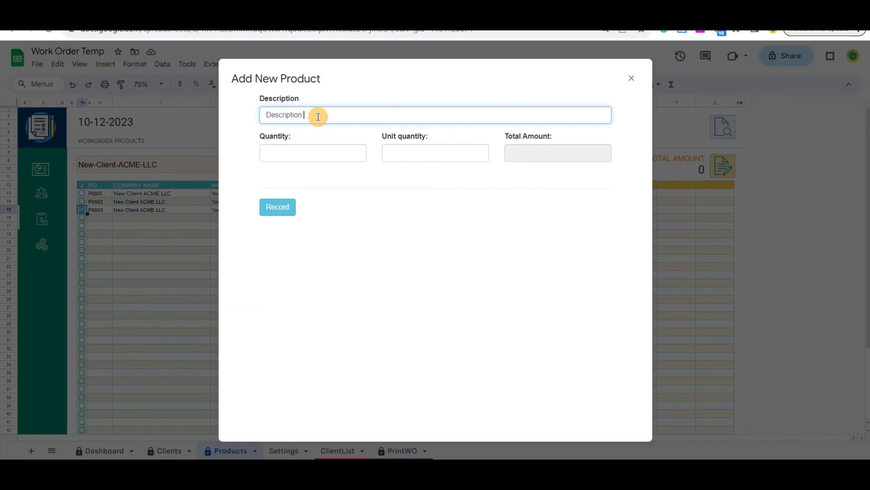
text(3)
key(Tab)
text(60)
key(Tab)
text(132.2)
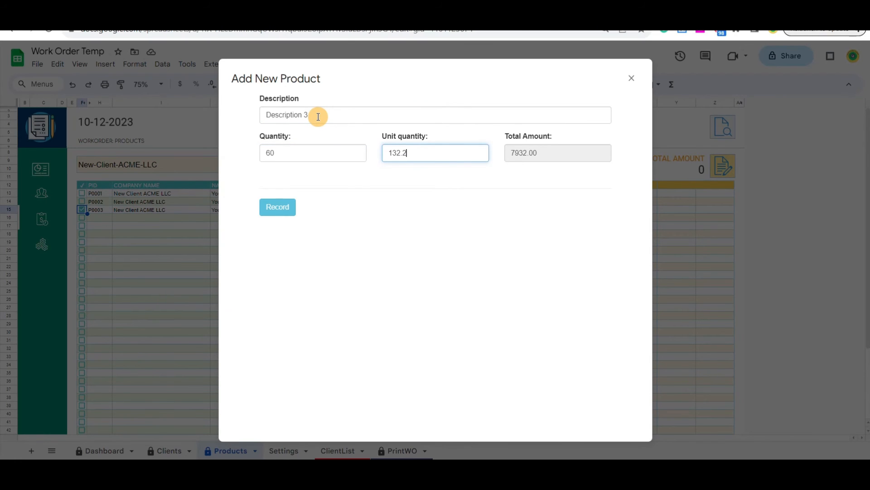
text(2)
click(281, 208)
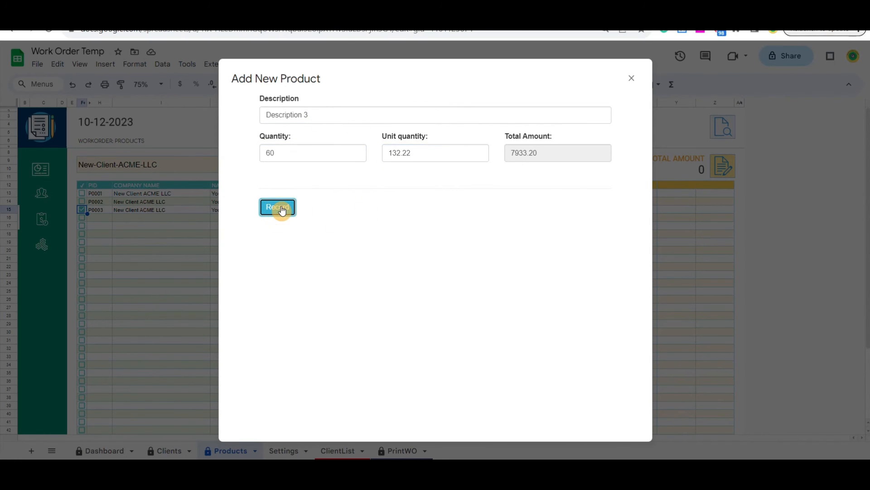
click(631, 78)
View the products of the second and first work orders, leaving no work order selected.
scroll(721, 217, down, 2)
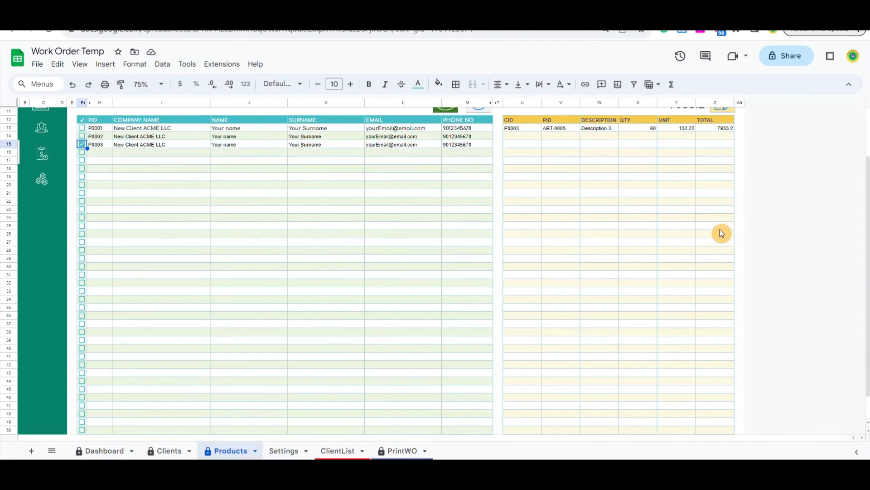
scroll(721, 232, up, 2)
click(82, 197)
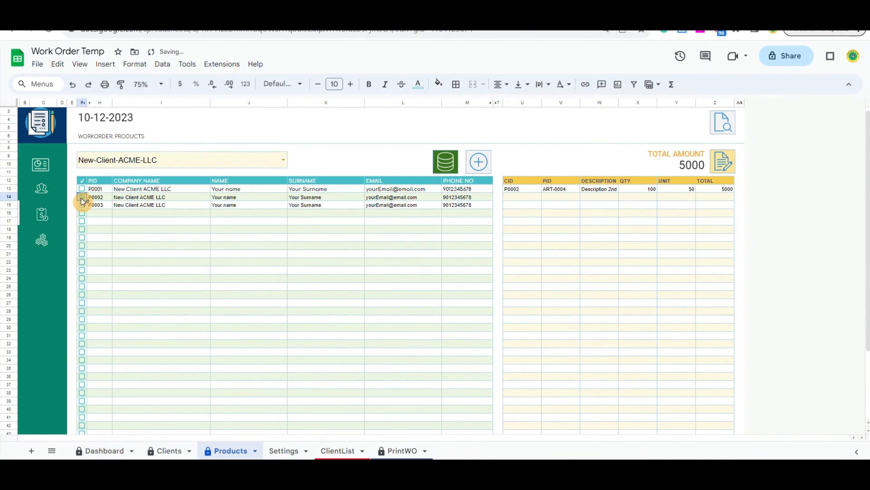
click(83, 188)
click(83, 188)
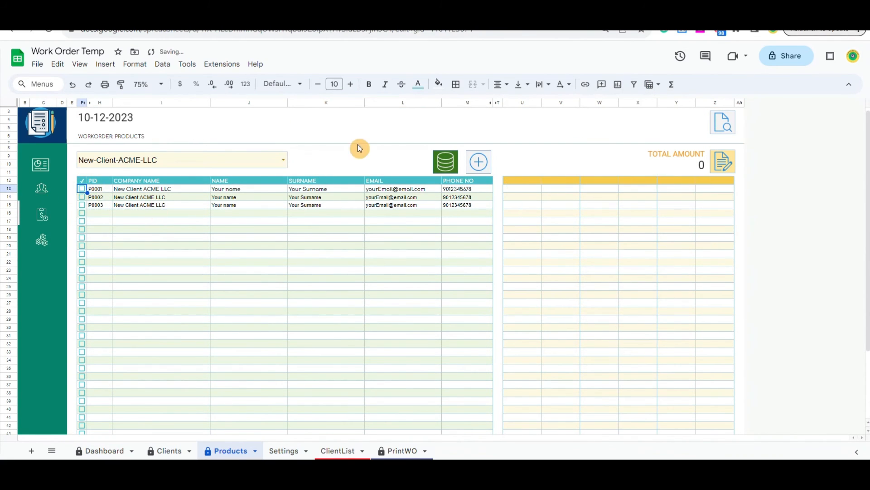
Open the Dashboard to review the work order totals and payment progress.
click(399, 127)
click(248, 162)
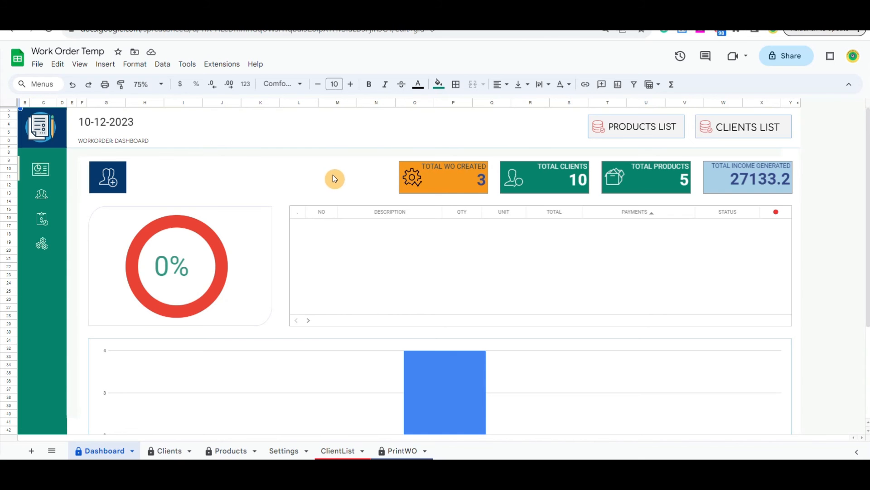
click(358, 173)
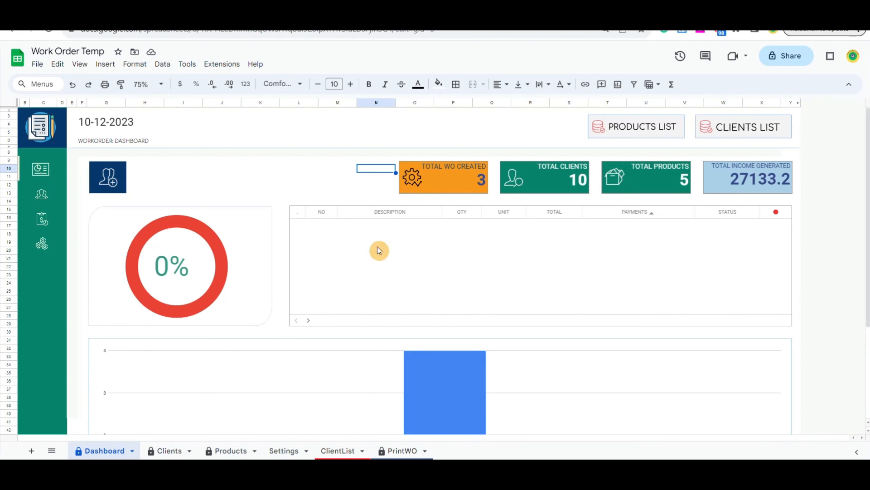
Set the payments of the three P0001 products to TRUE in the products list and hide the list.
click(625, 127)
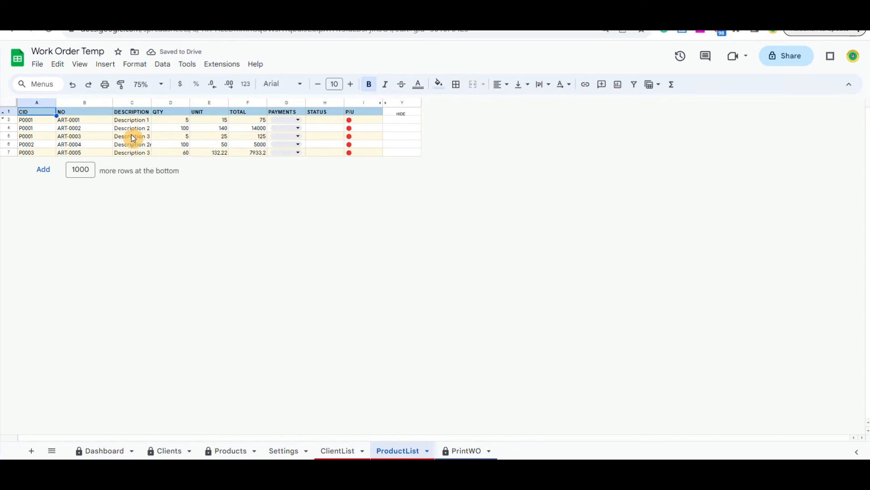
click(298, 121)
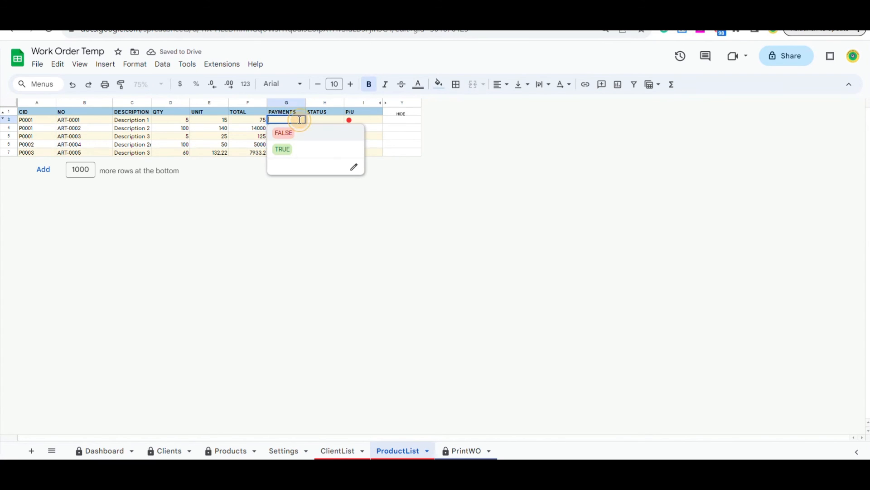
click(285, 150)
click(298, 129)
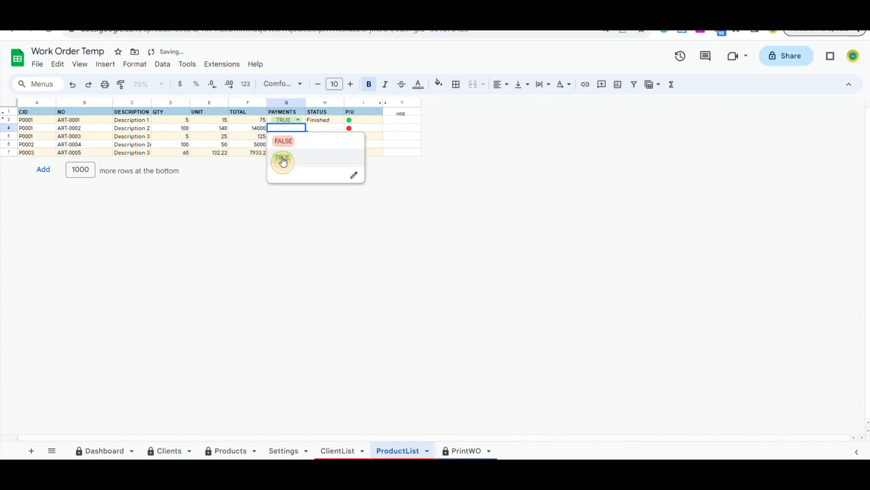
click(288, 158)
click(298, 136)
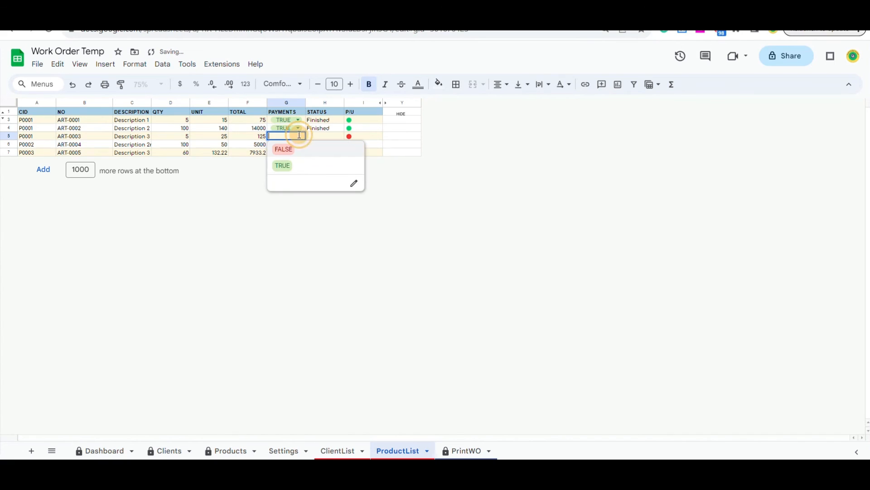
click(282, 168)
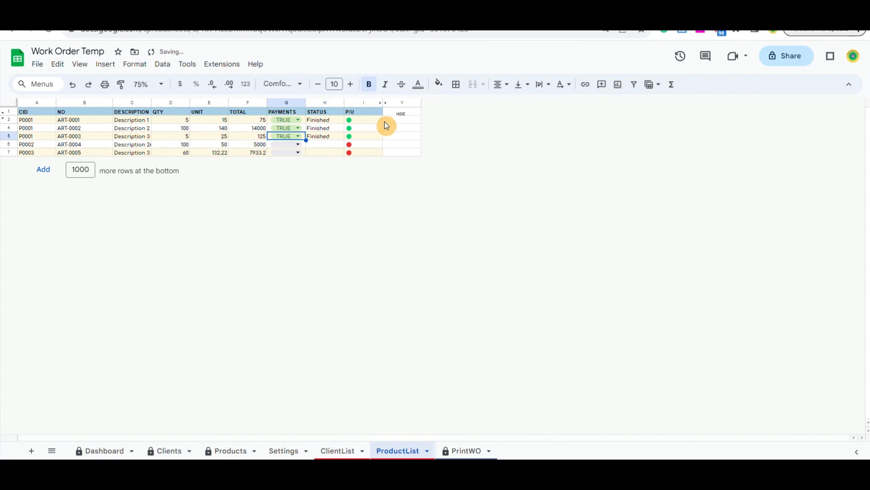
click(404, 117)
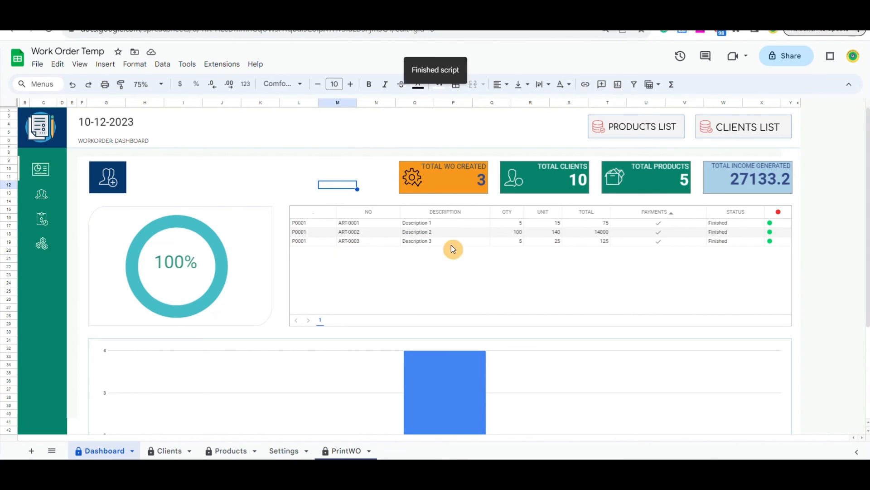
Set the payments of ART-0004 and ART-0005 to FALSE in the products list and hide the list.
click(651, 130)
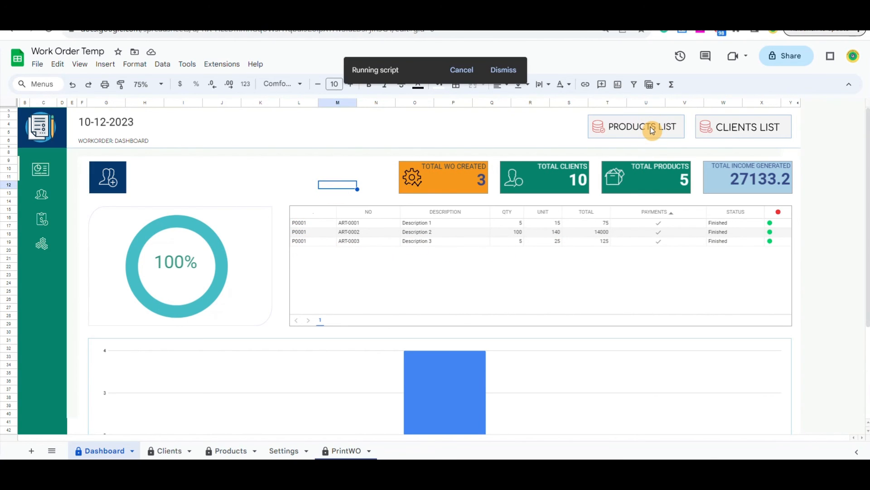
click(297, 145)
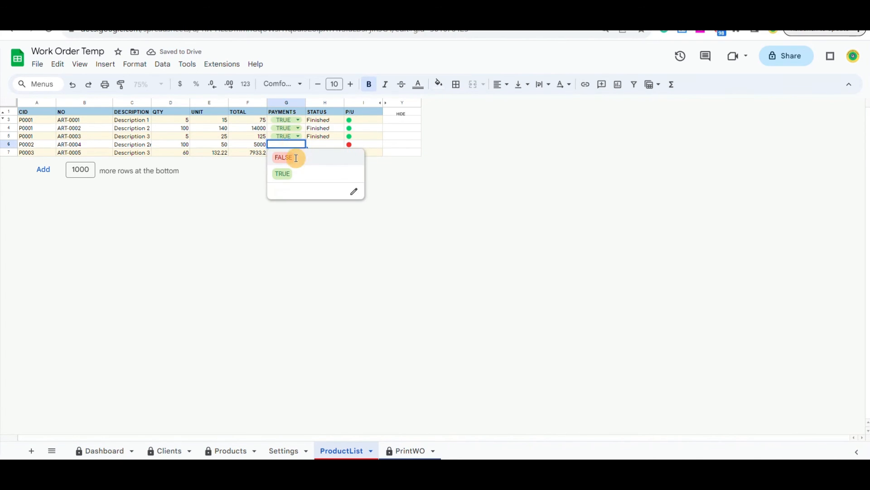
click(297, 158)
click(299, 152)
click(284, 167)
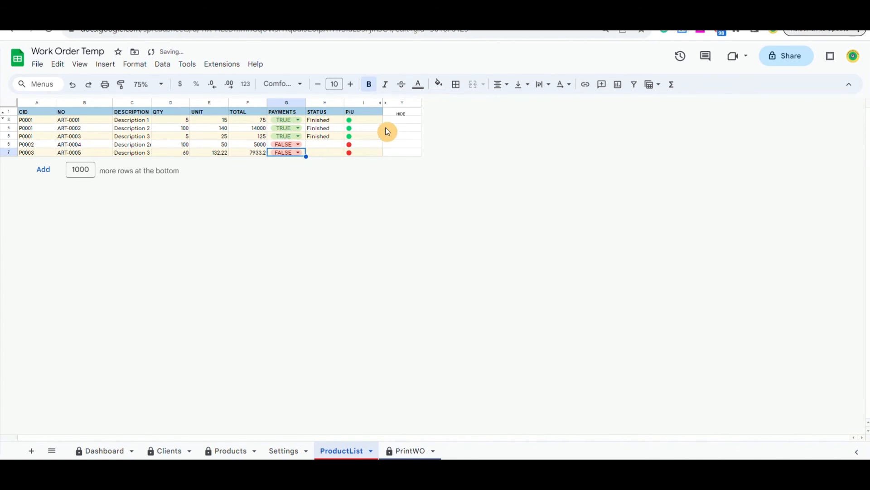
click(403, 114)
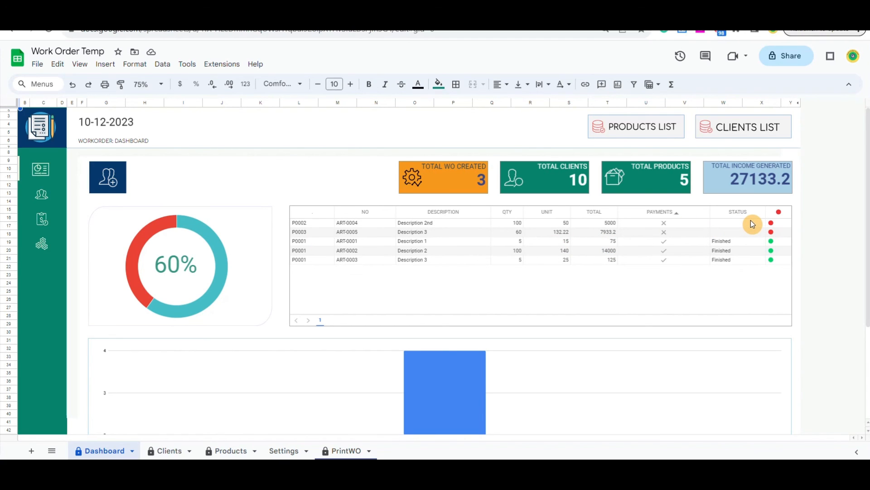
Set the payments of ART-0004 and ART-0005 to TRUE in the products list and hide the list.
click(646, 129)
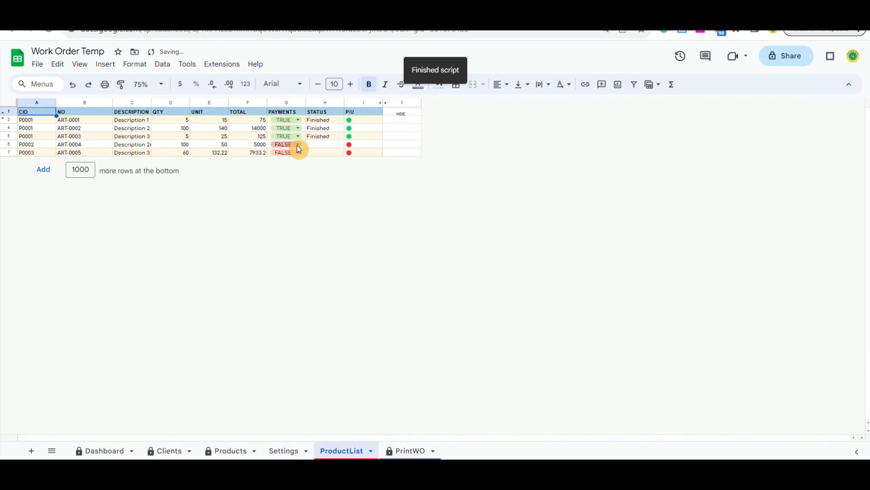
click(298, 145)
click(282, 176)
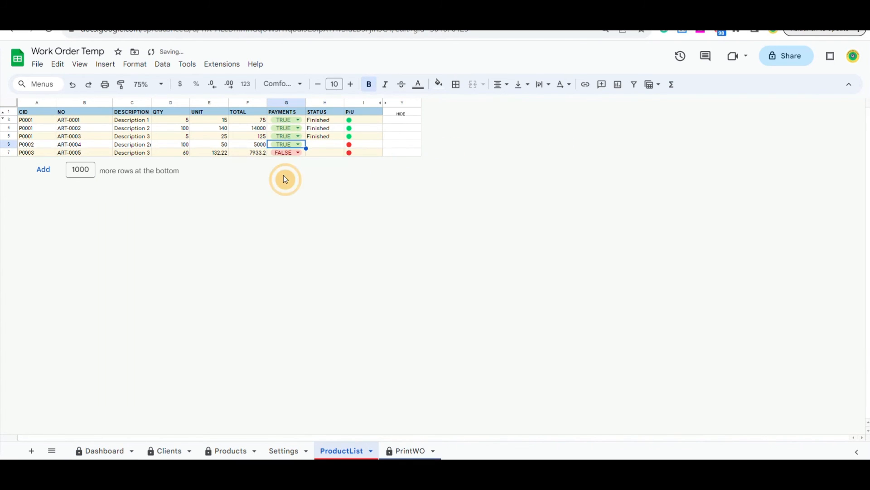
click(293, 153)
click(298, 152)
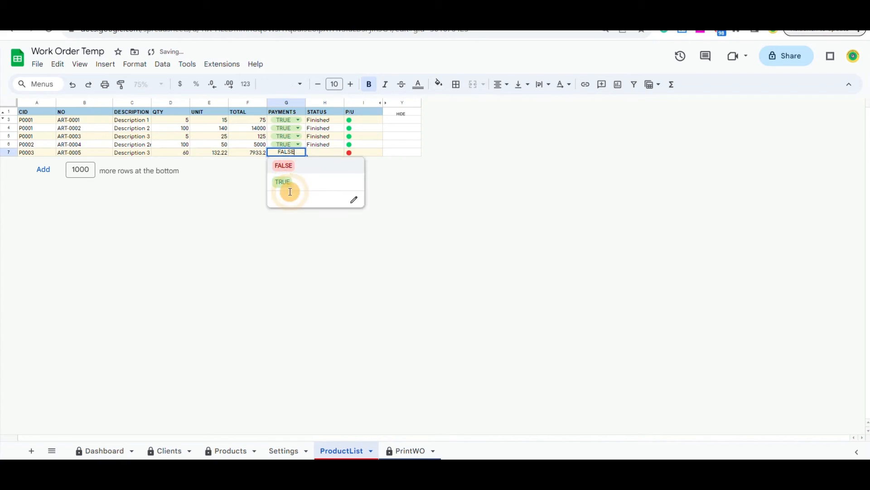
click(286, 184)
click(404, 113)
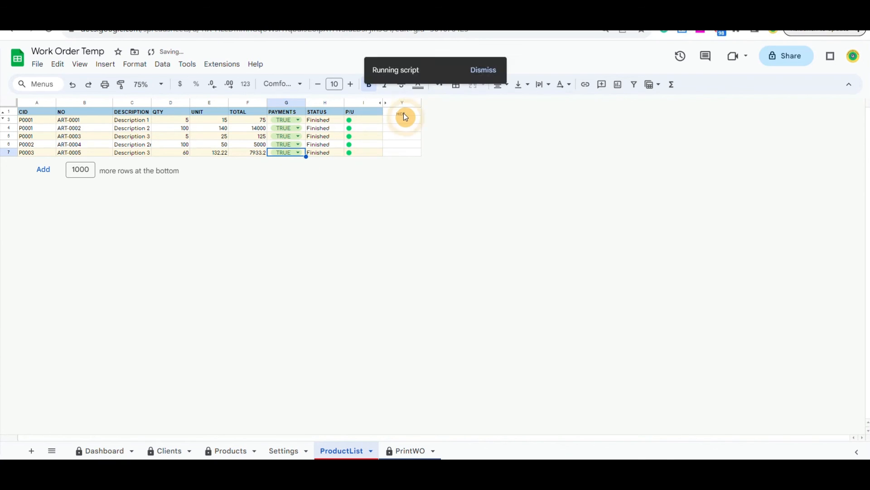